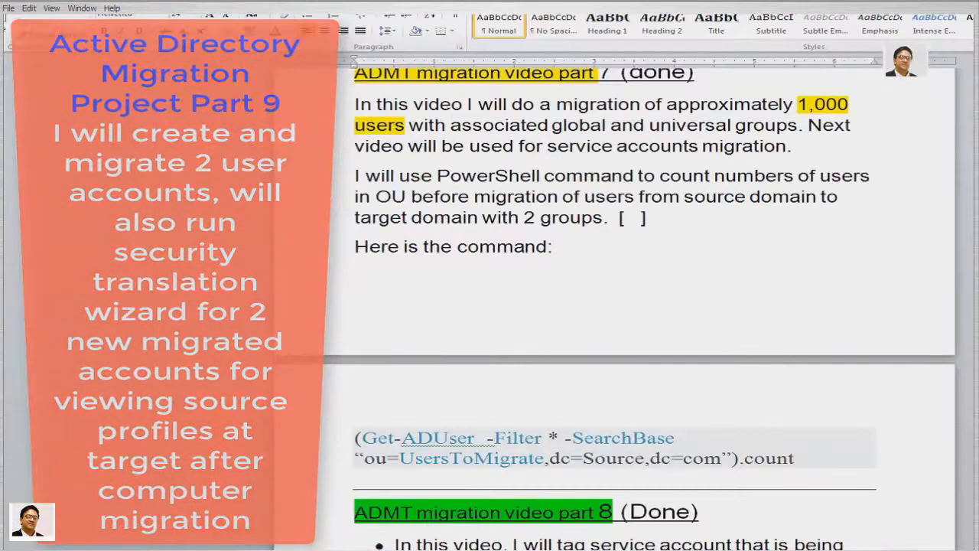
Review the agenda title's part 9 and agenda items 1 to 15 by selecting them
{"action": "scroll", "coordinate": [612, 306], "scroll_direction": "up", "scroll_amount": 15}
{"action": "scroll", "coordinate": [612, 306], "scroll_direction": "up", "scroll_amount": 4}
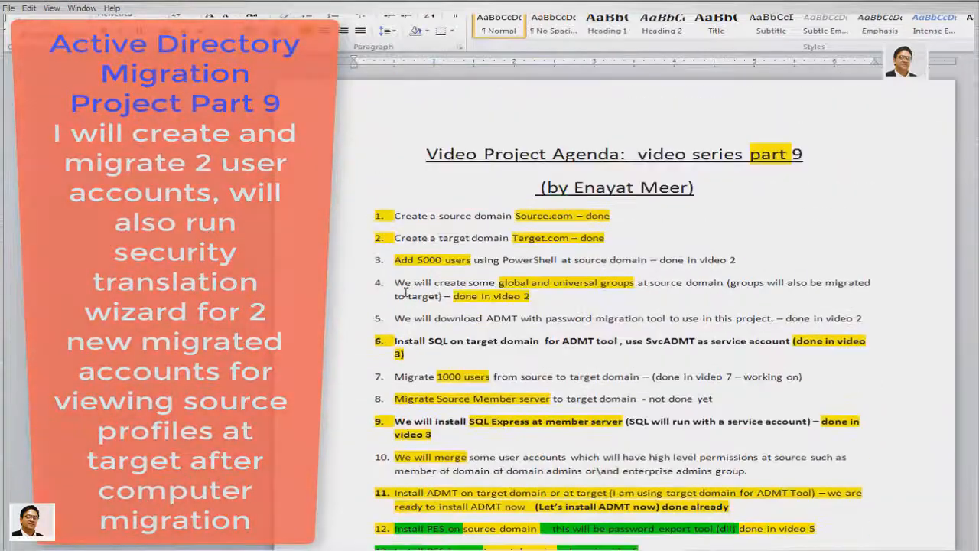
{"action": "left_click_drag", "start_coordinate": [748, 157], "coordinate": [816, 162]}
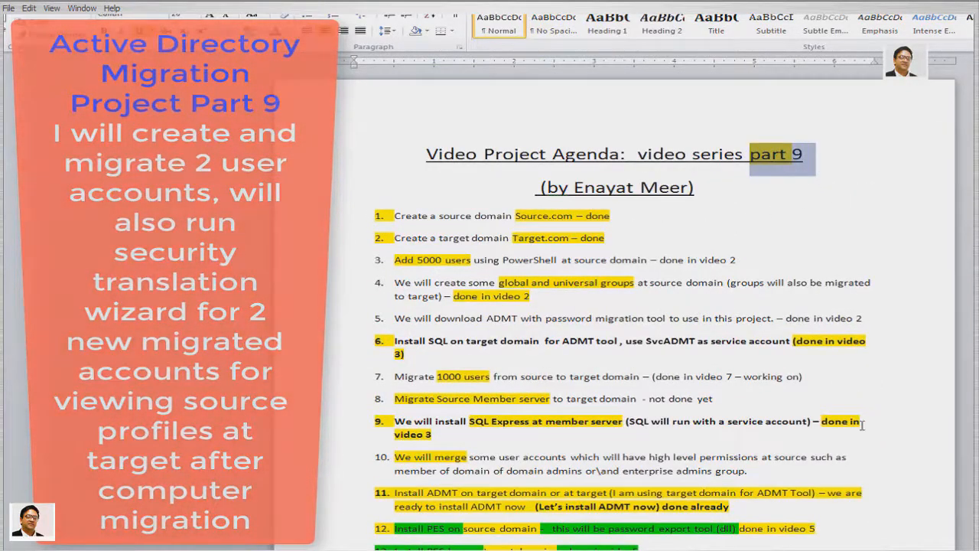
{"action": "left_click_drag", "start_coordinate": [332, 220], "coordinate": [333, 461]}
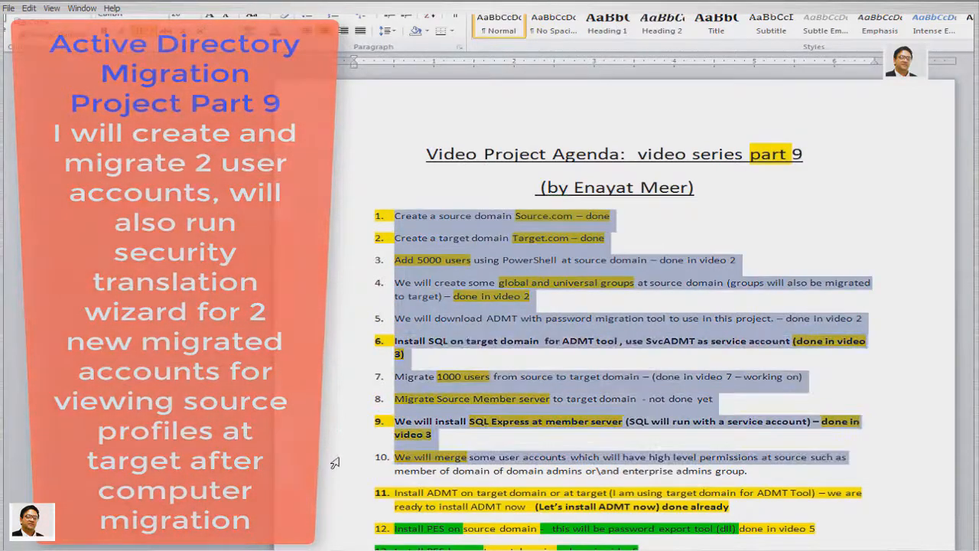
{"action": "left_click", "coordinate": [319, 508]}
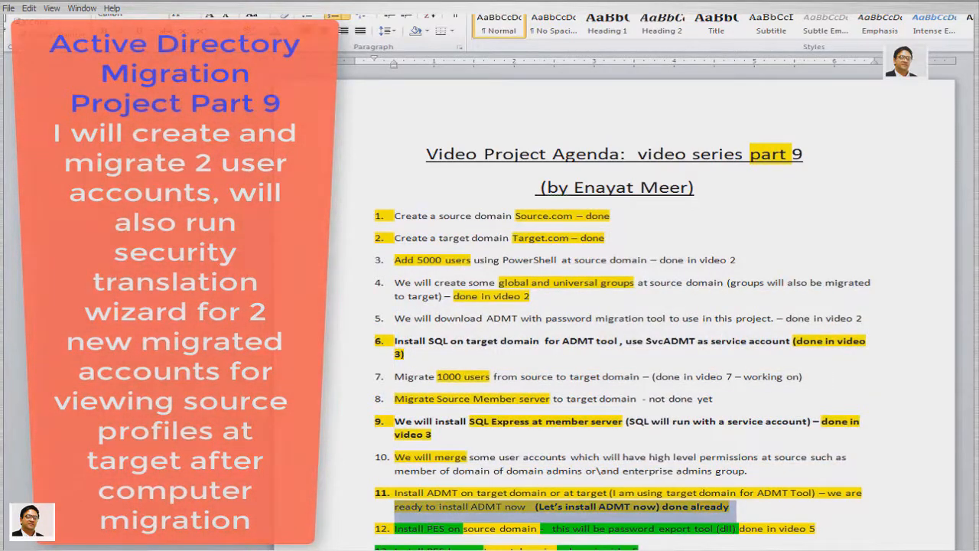
{"action": "scroll", "coordinate": [793, 406], "scroll_direction": "down", "scroll_amount": 10}
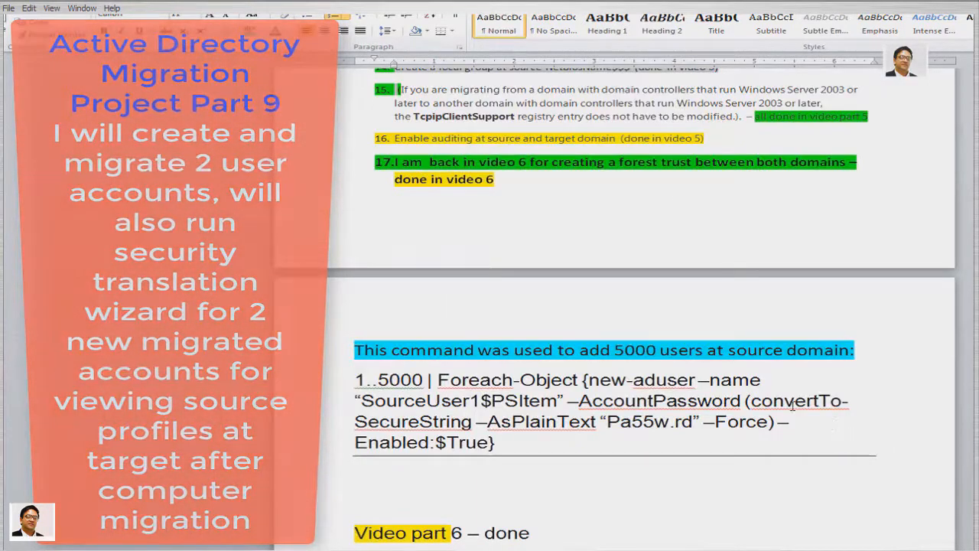
{"action": "scroll", "coordinate": [793, 406], "scroll_direction": "up", "scroll_amount": 3}
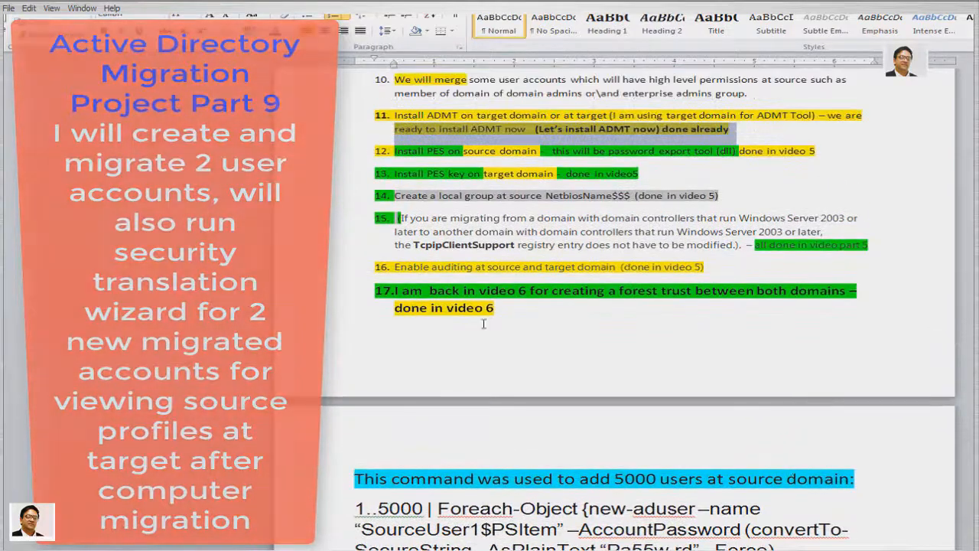
{"action": "left_click_drag", "start_coordinate": [329, 114], "coordinate": [326, 299]}
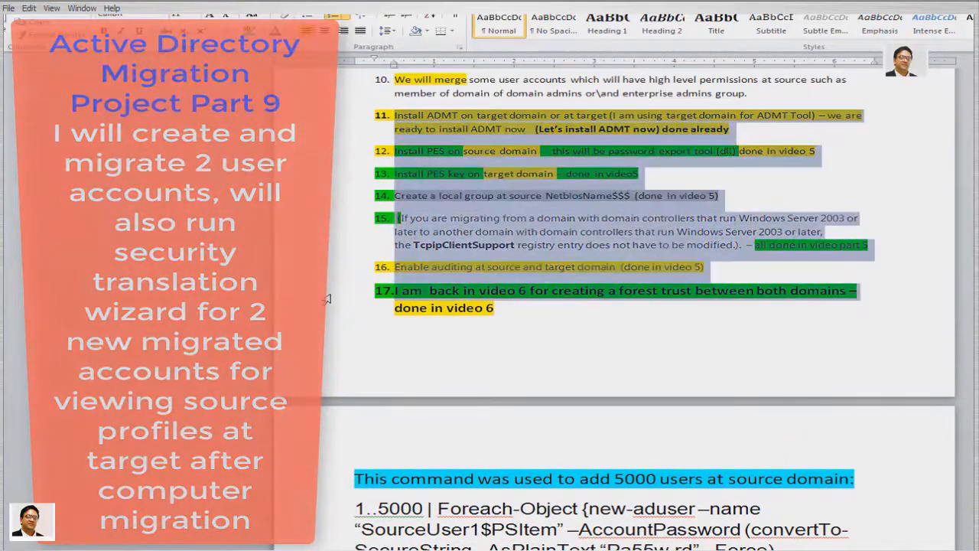
{"action": "left_click", "coordinate": [654, 390]}
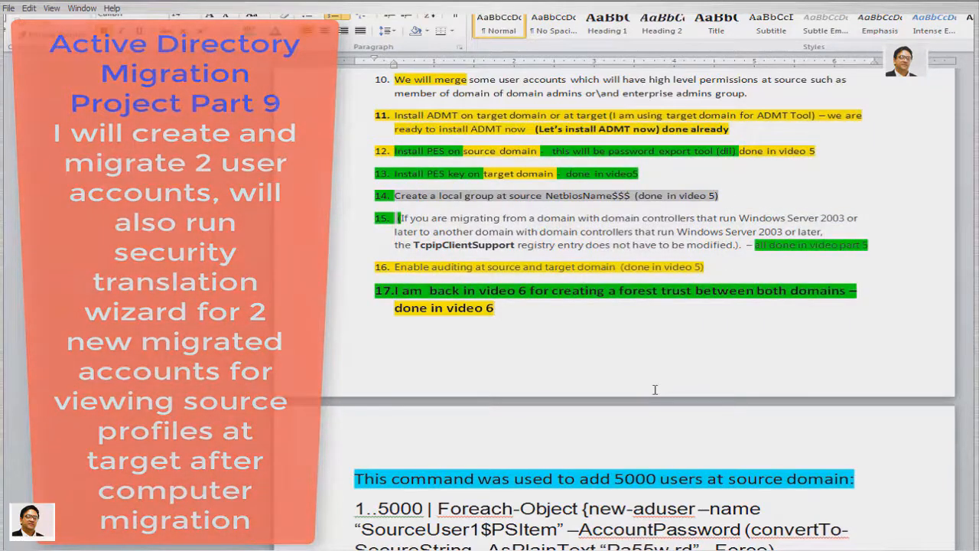
Read through the 'Video part 6 – done' line and the part 6 notes that follow
{"action": "scroll", "coordinate": [654, 390], "scroll_direction": "down", "scroll_amount": 5}
{"action": "scroll", "coordinate": [655, 390], "scroll_direction": "down", "scroll_amount": 5}
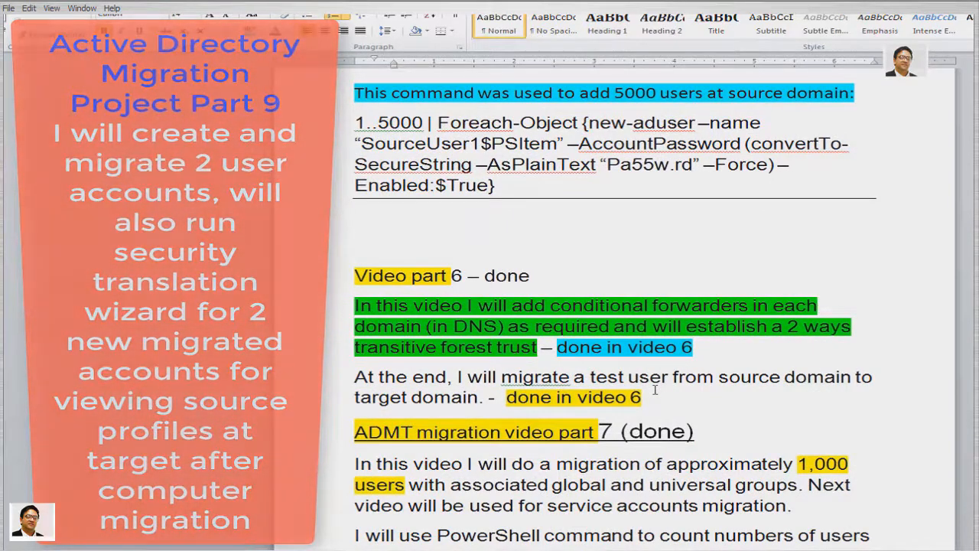
{"action": "scroll", "coordinate": [655, 390], "scroll_direction": "down", "scroll_amount": 1}
{"action": "left_click", "coordinate": [326, 248]}
{"action": "left_click_drag", "start_coordinate": [325, 247], "coordinate": [325, 367]}
{"action": "scroll", "coordinate": [612, 306], "scroll_direction": "down", "scroll_amount": 5}
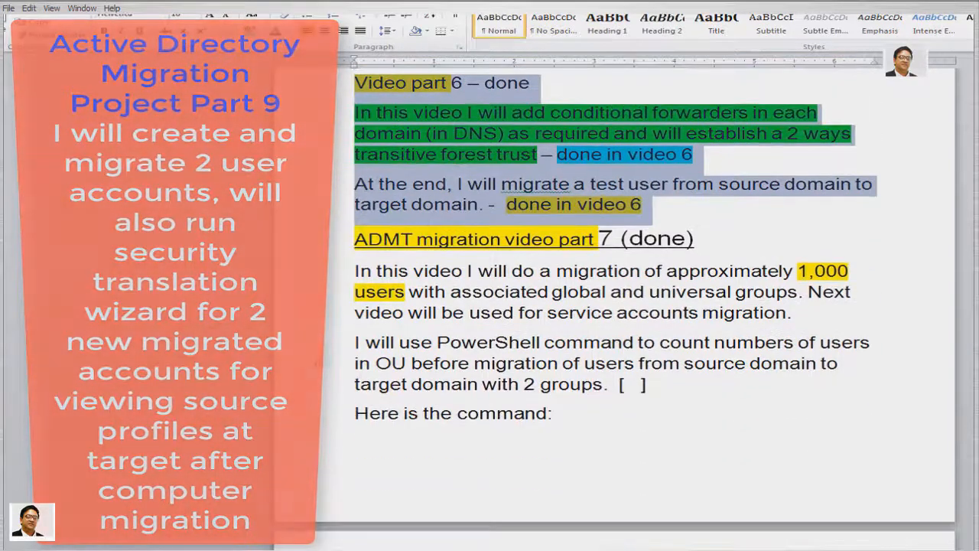
{"action": "left_click_drag", "start_coordinate": [326, 238], "coordinate": [326, 352]}
{"action": "scroll", "coordinate": [325, 321], "scroll_direction": "down", "scroll_amount": 1}
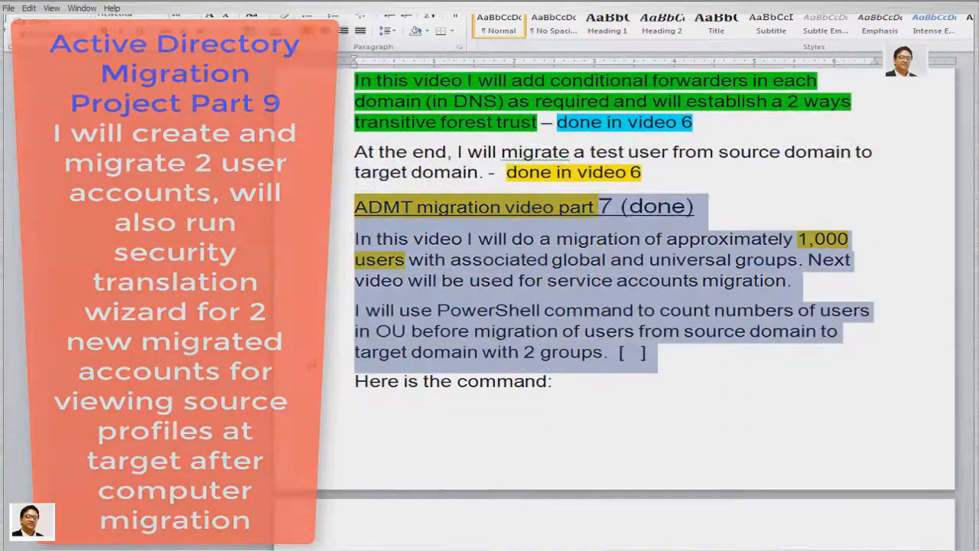
{"action": "scroll", "coordinate": [363, 438], "scroll_direction": "up", "scroll_amount": 1}
{"action": "scroll", "coordinate": [363, 437], "scroll_direction": "down", "scroll_amount": 1}
{"action": "scroll", "coordinate": [366, 437], "scroll_direction": "down", "scroll_amount": 5}
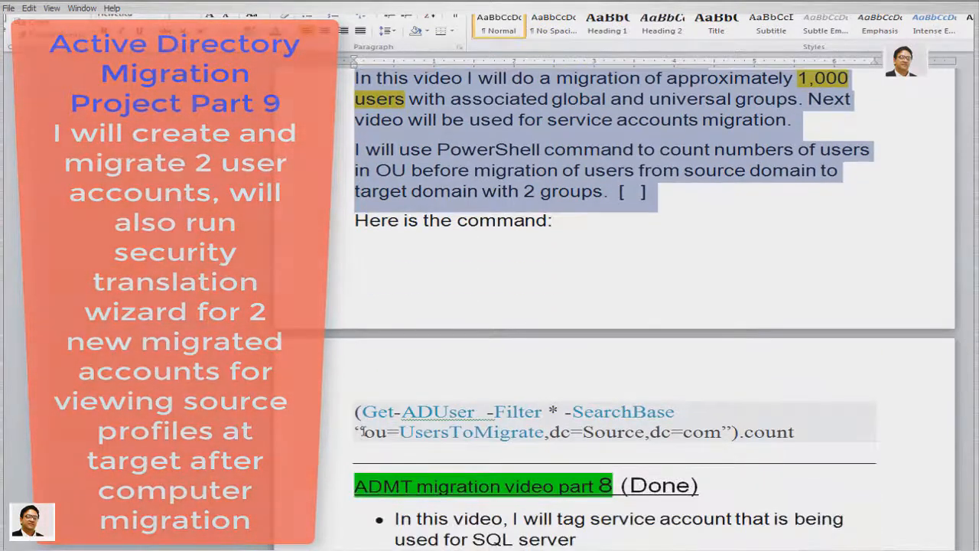
{"action": "scroll", "coordinate": [363, 430], "scroll_direction": "down", "scroll_amount": 3}
{"action": "scroll", "coordinate": [363, 430], "scroll_direction": "down", "scroll_amount": 2}
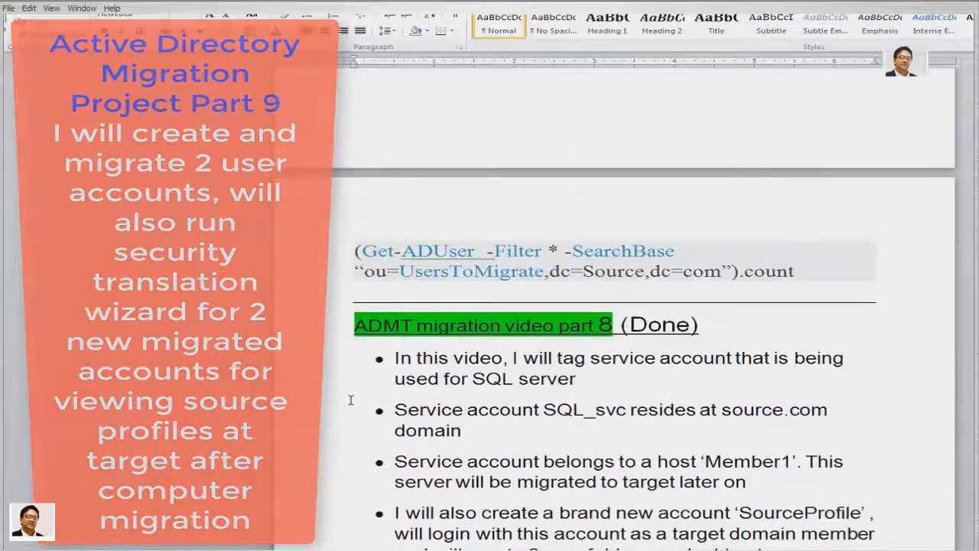
{"action": "left_click_drag", "start_coordinate": [326, 327], "coordinate": [323, 487]}
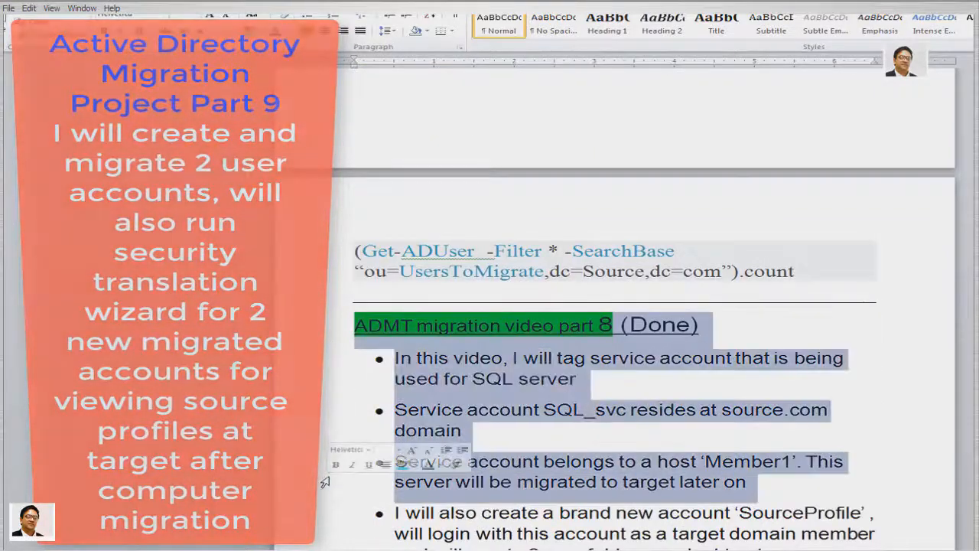
{"action": "scroll", "coordinate": [322, 482], "scroll_direction": "down", "scroll_amount": 5}
Select the part 8 notes and the 'working on' status in the part 9 heading
{"action": "left_click", "coordinate": [395, 373]}
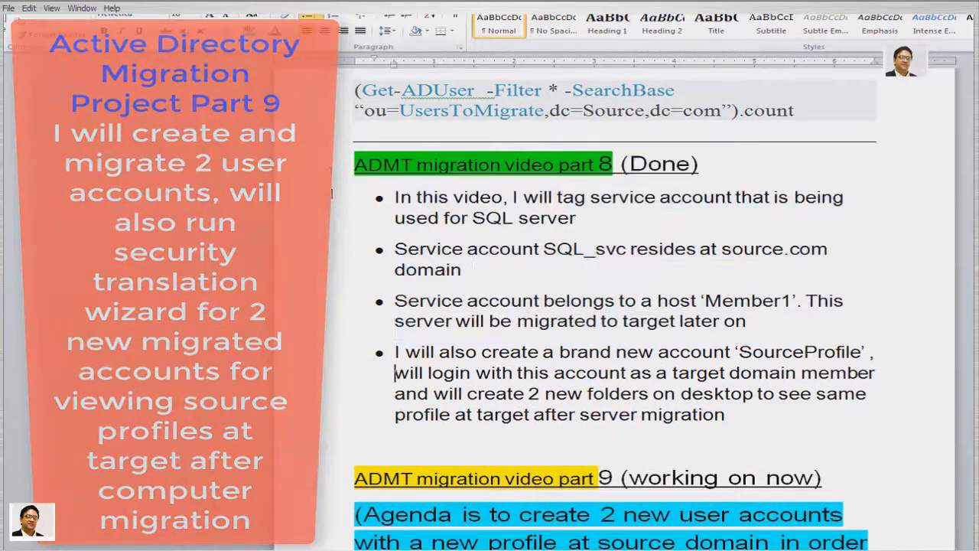
{"action": "left_click_drag", "start_coordinate": [328, 169], "coordinate": [334, 417]}
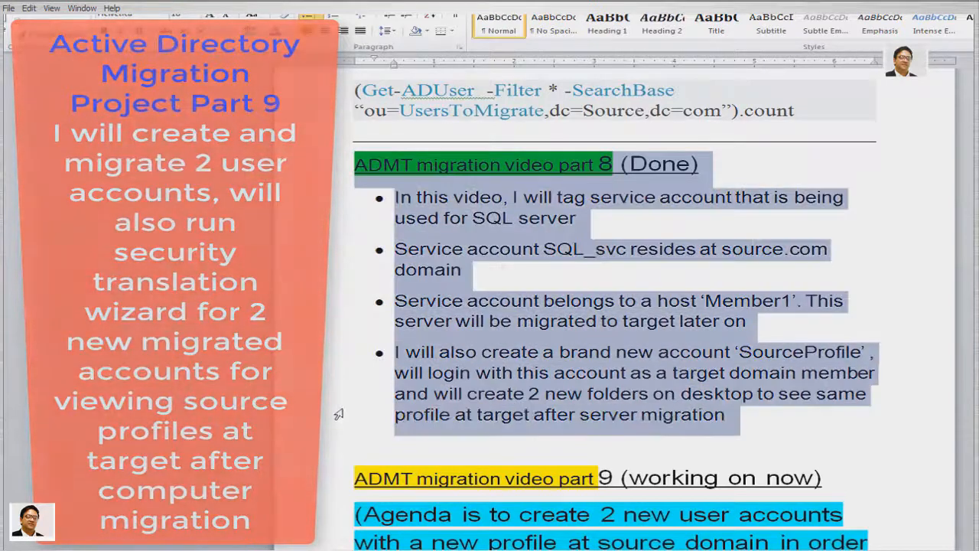
{"action": "scroll", "coordinate": [331, 418], "scroll_direction": "down", "scroll_amount": 5}
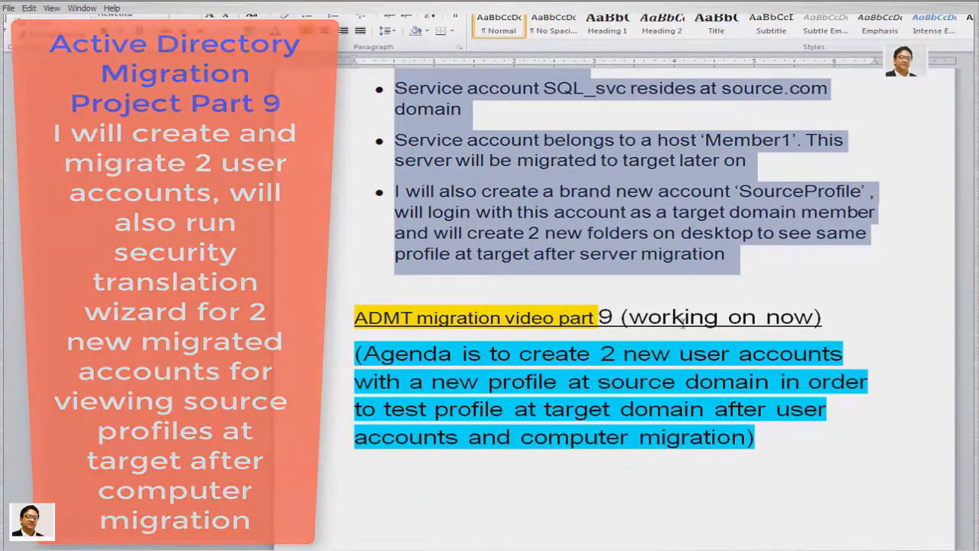
{"action": "left_click_drag", "start_coordinate": [629, 316], "coordinate": [812, 316]}
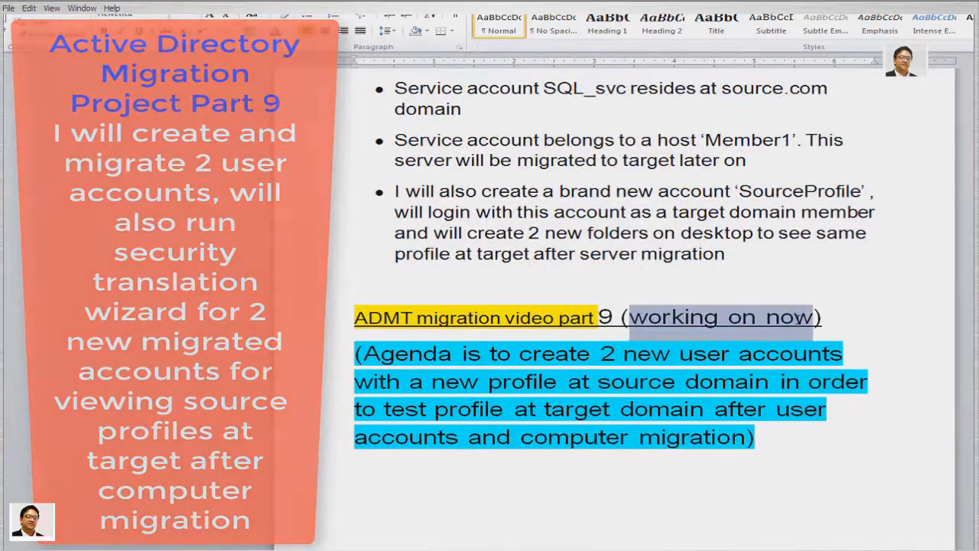
{"action": "scroll", "coordinate": [478, 351], "scroll_direction": "down", "scroll_amount": 1}
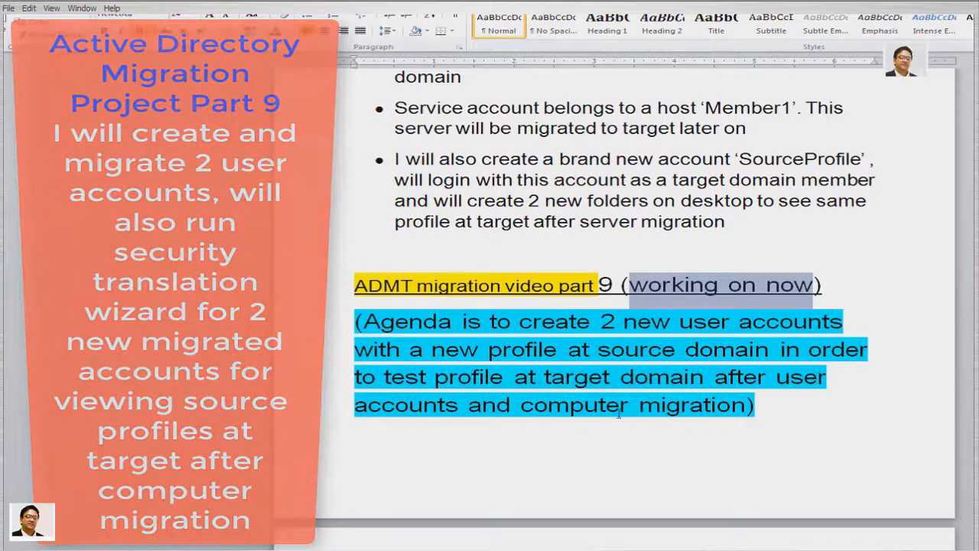
{"action": "left_click", "coordinate": [640, 445]}
Scroll further down and select all of list item 1 in part 9
{"action": "scroll", "coordinate": [642, 446], "scroll_direction": "down", "scroll_amount": 2}
{"action": "scroll", "coordinate": [642, 446], "scroll_direction": "down", "scroll_amount": 4}
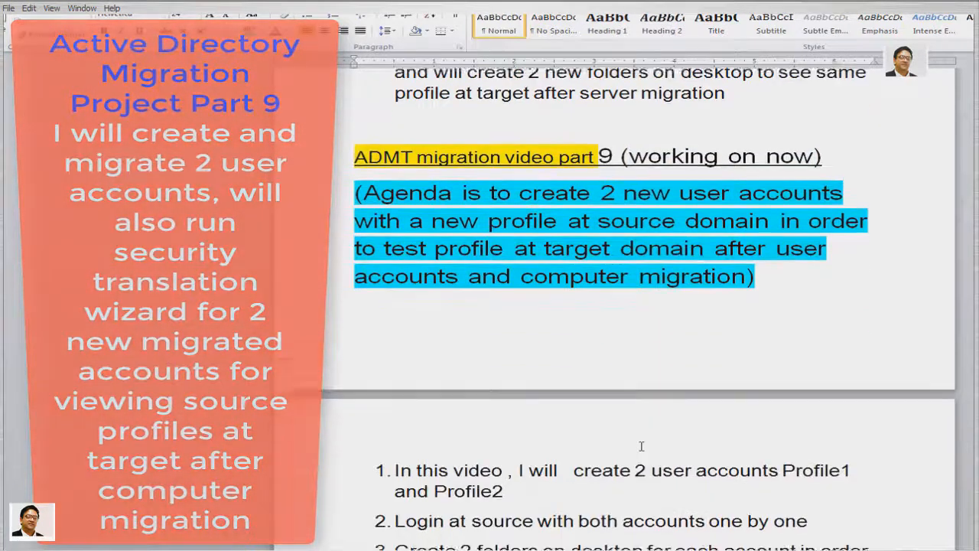
{"action": "scroll", "coordinate": [641, 446], "scroll_direction": "down", "scroll_amount": 4}
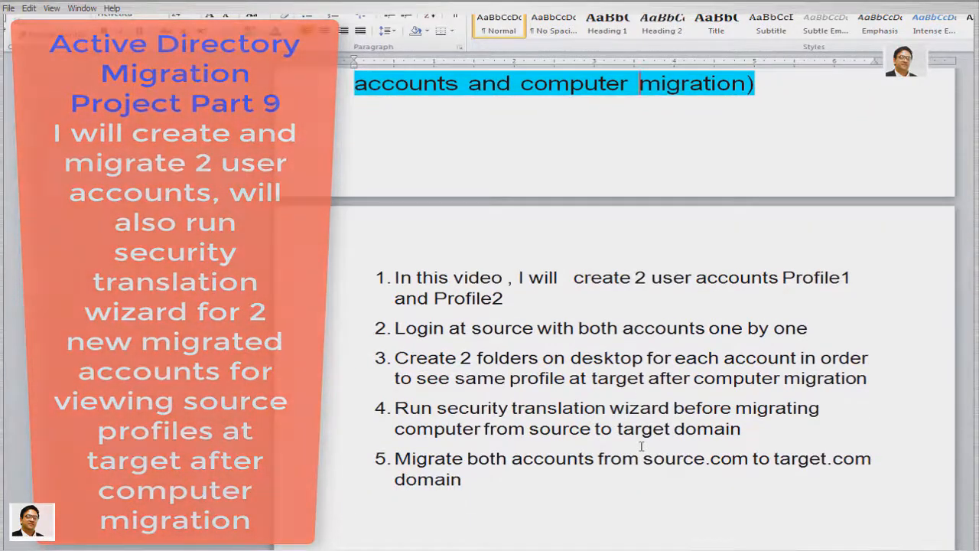
{"action": "left_click", "coordinate": [324, 282]}
{"action": "left_click_drag", "start_coordinate": [324, 282], "coordinate": [325, 299]}
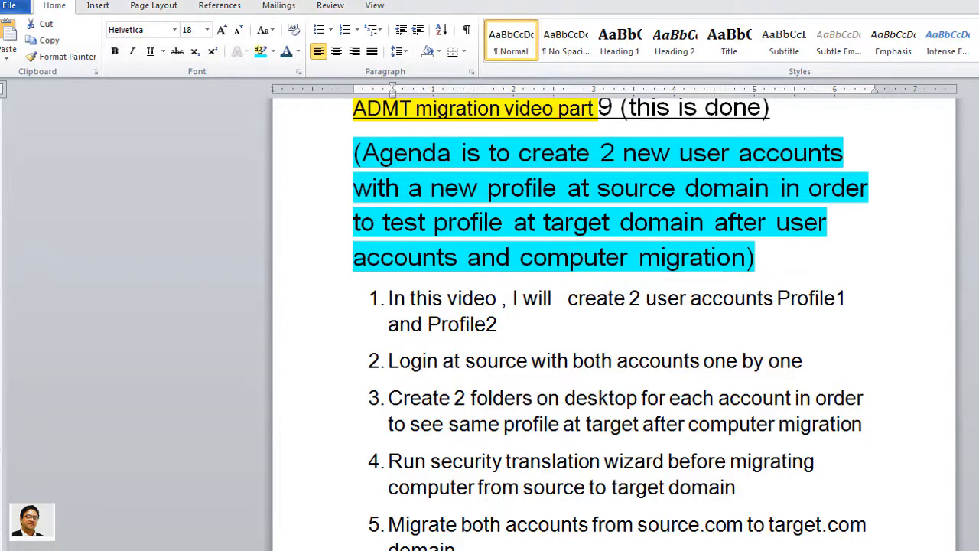
Finish reviewing agenda items 4 and 5, then connect to the SOURCE-DC virtual machine
{"action": "scroll", "coordinate": [610, 324], "scroll_direction": "down", "scroll_amount": 1}
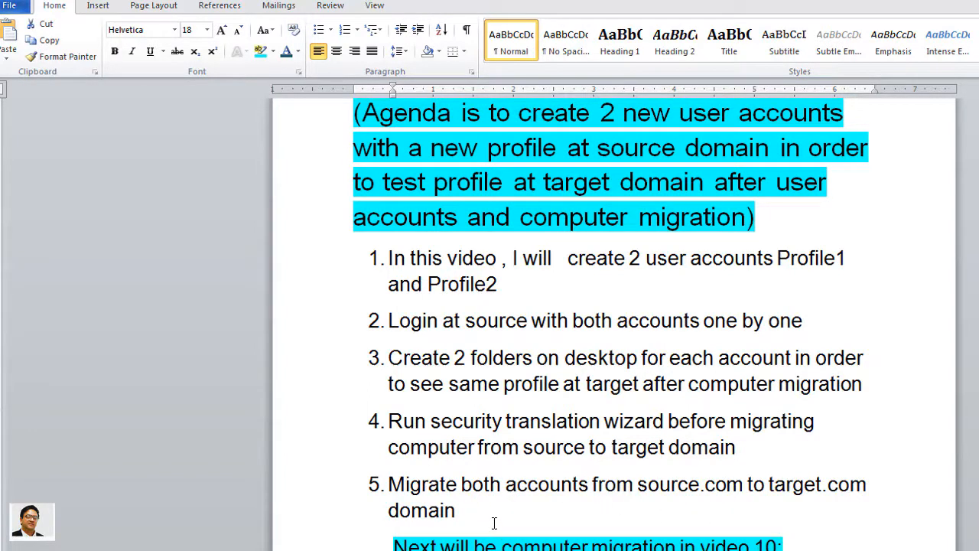
{"action": "left_click_drag", "start_coordinate": [388, 420], "coordinate": [799, 489]}
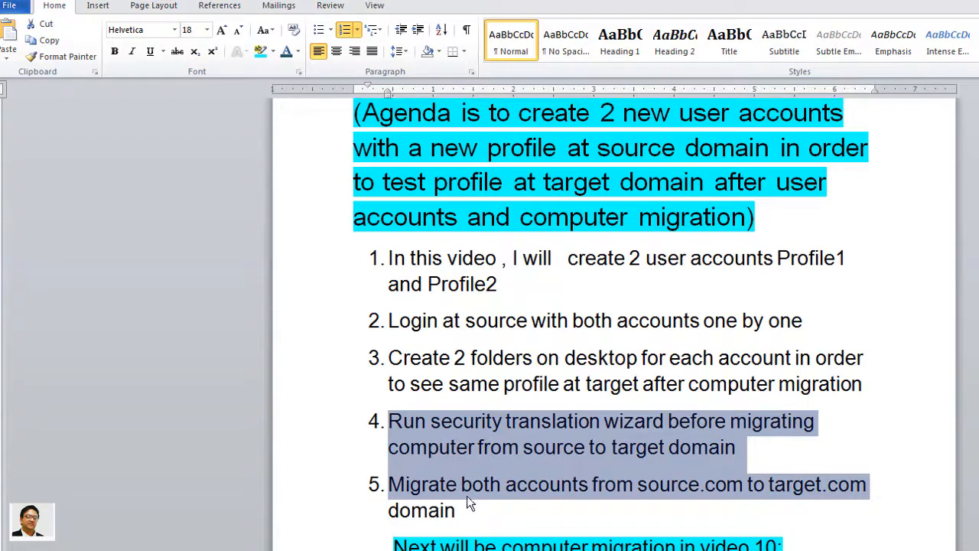
{"action": "left_click", "coordinate": [485, 516]}
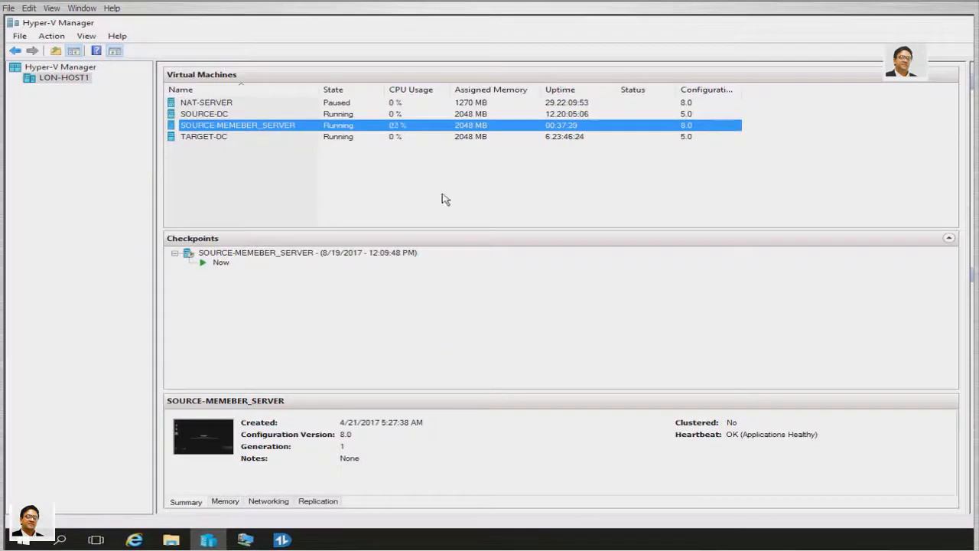
{"action": "double_click", "coordinate": [211, 114]}
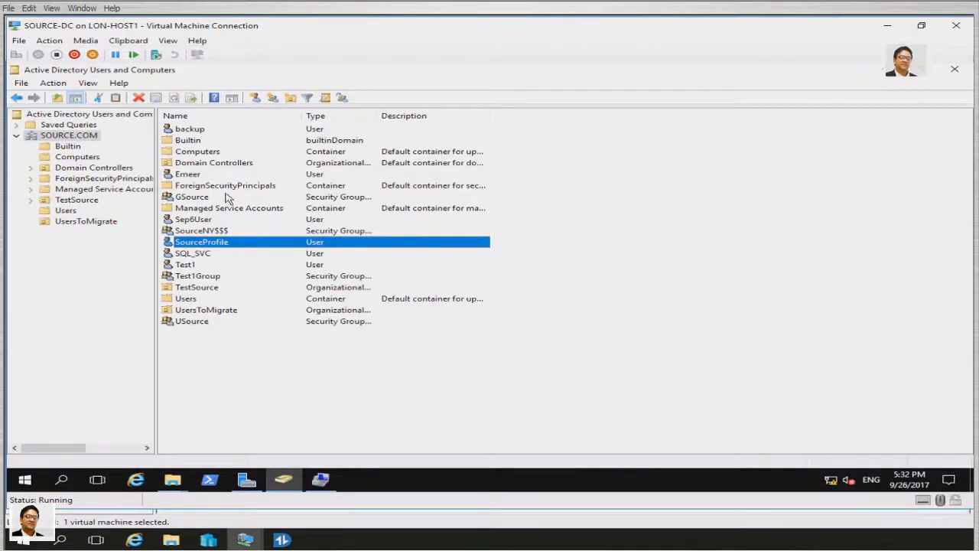
Start a new SOURCE.COM user with first name and logon name Profile1
{"action": "right_click", "coordinate": [66, 138]}
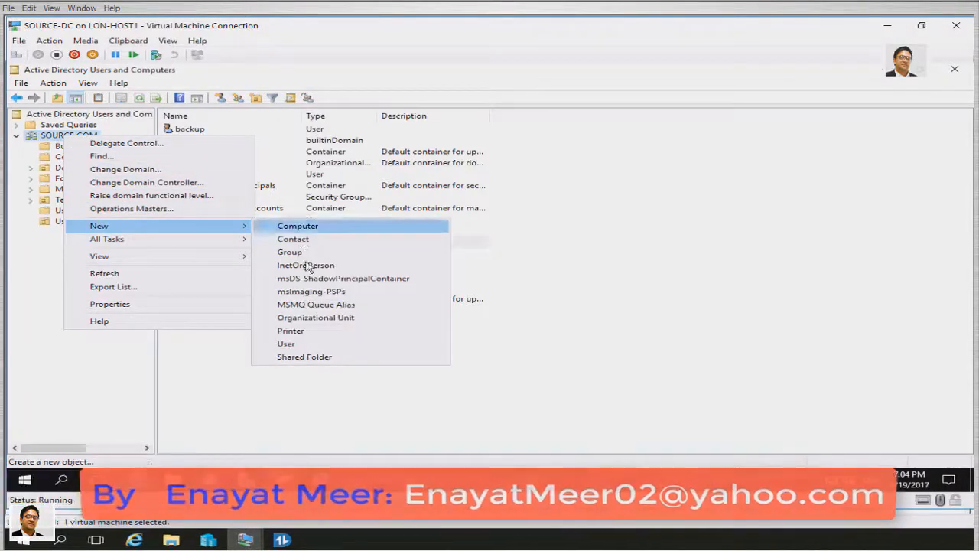
{"action": "left_click", "coordinate": [306, 344]}
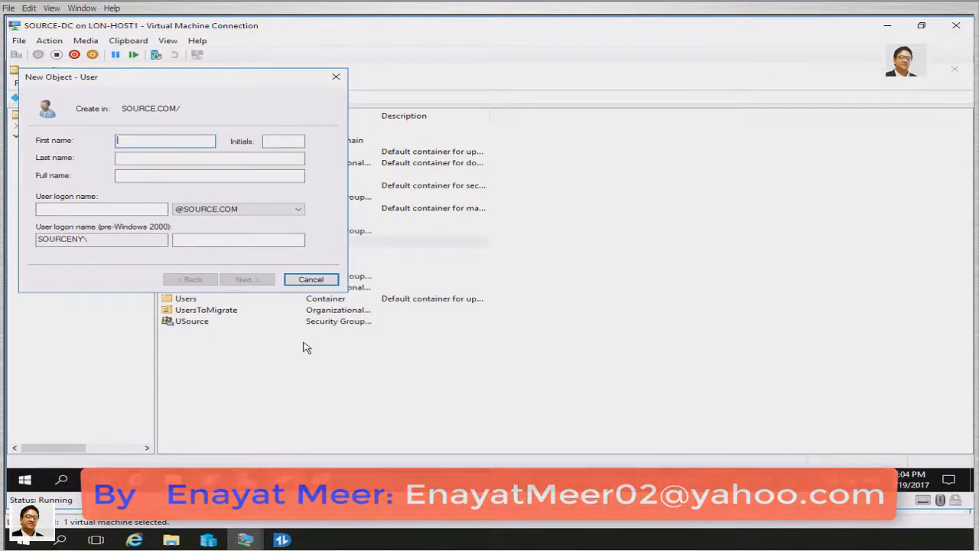
{"action": "type", "text": "Profile1"}
{"action": "key", "text": "Tab"}
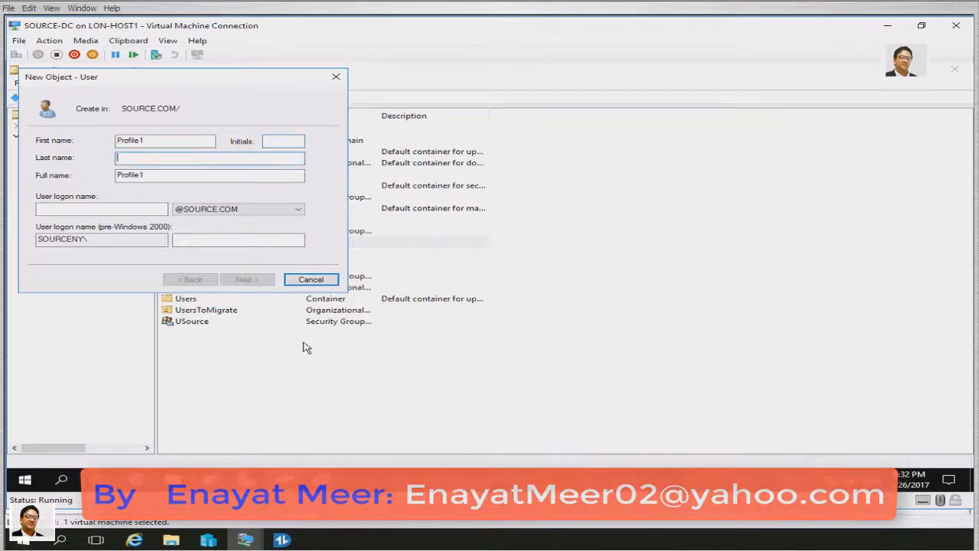
{"action": "key", "text": "Tab"}
{"action": "key", "text": "Tab"}
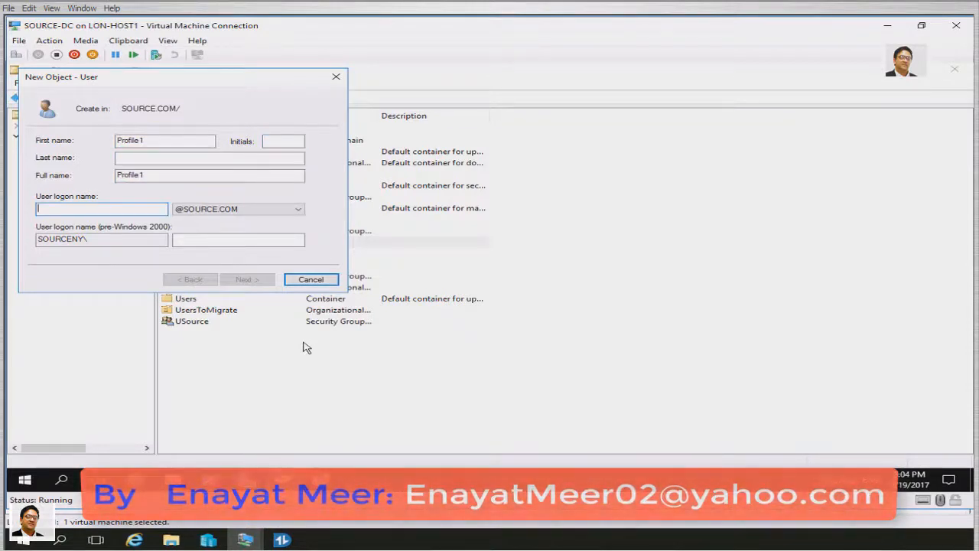
{"action": "type", "text": "Profile1"}
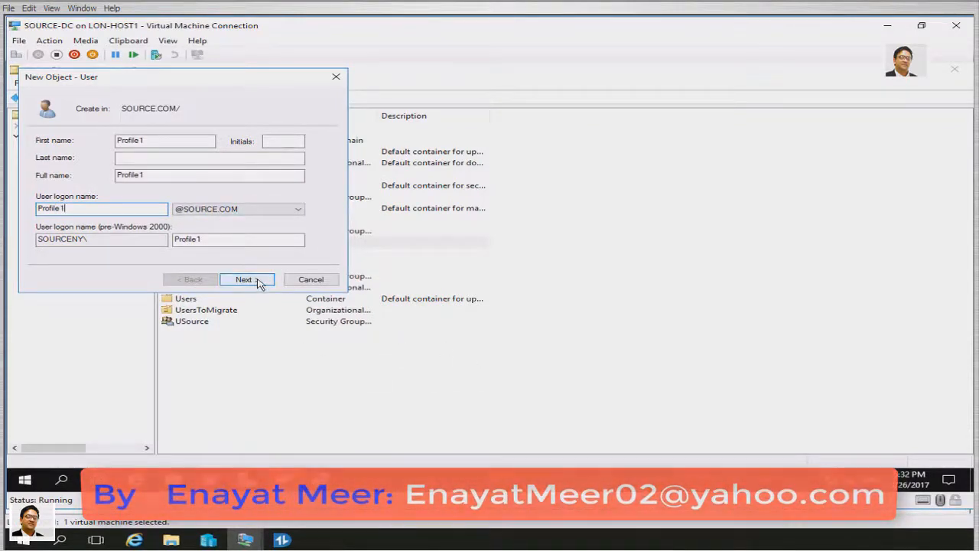
{"action": "left_click", "coordinate": [260, 279]}
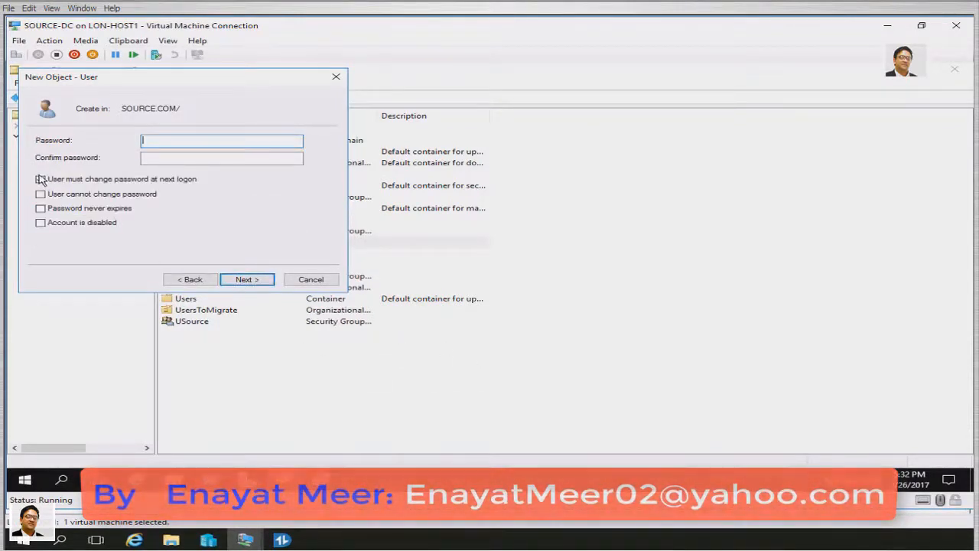
Give Profile1 a never-expiring password with no change required at next logon, and finish the wizard
{"action": "left_click", "coordinate": [40, 179]}
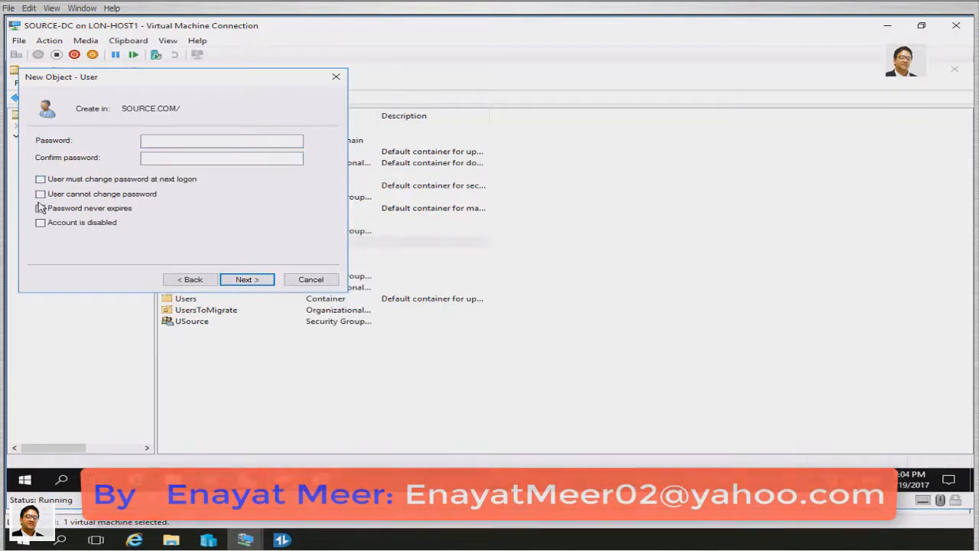
{"action": "left_click", "coordinate": [41, 208]}
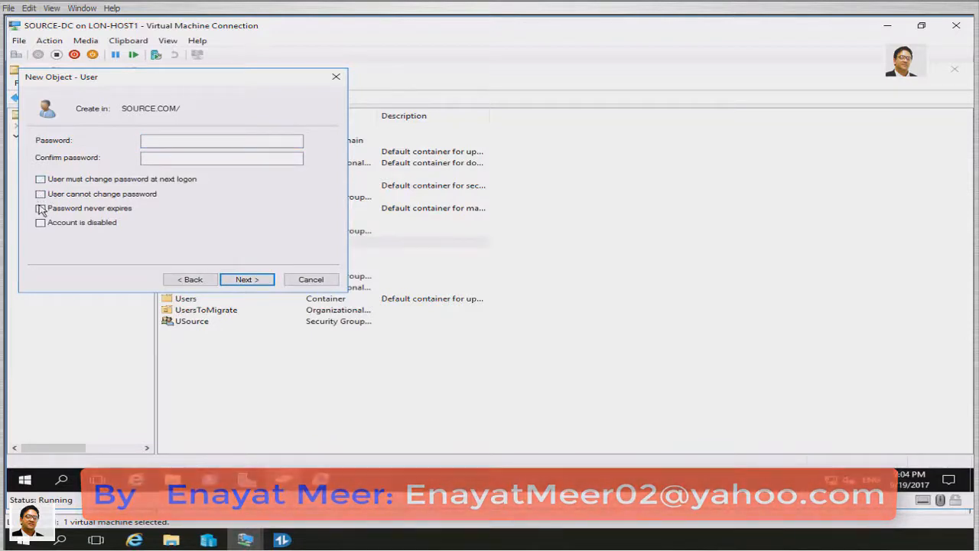
{"action": "left_click", "coordinate": [184, 143]}
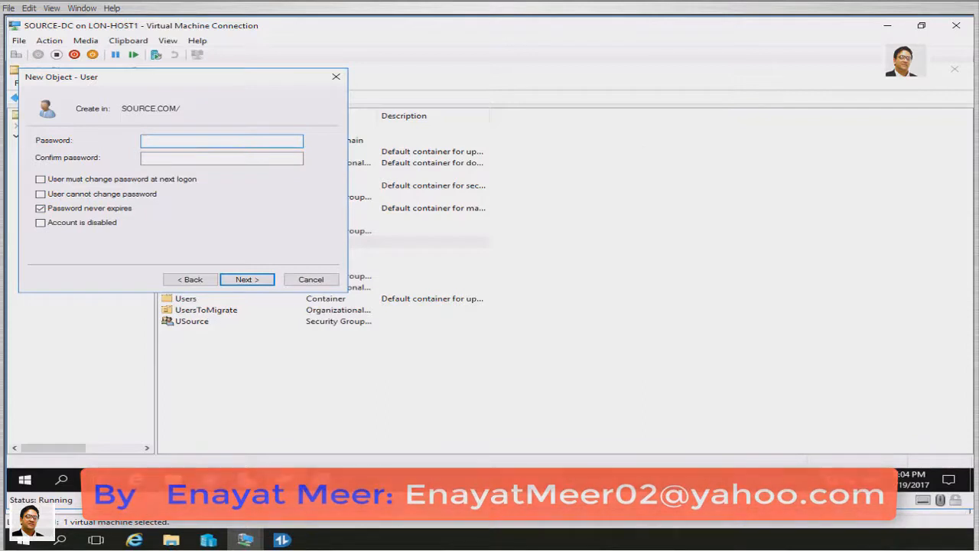
{"action": "type", "text": "Password1"}
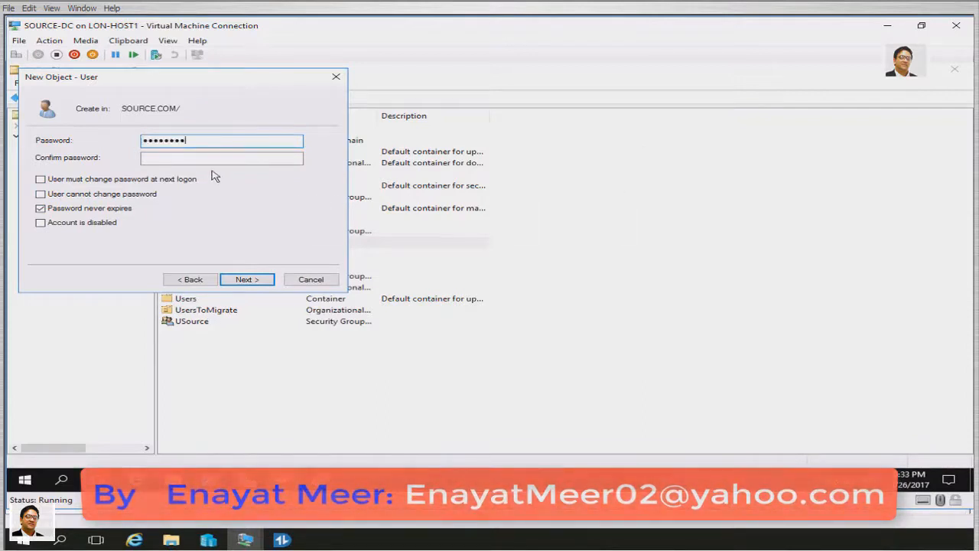
{"action": "left_click", "coordinate": [208, 160]}
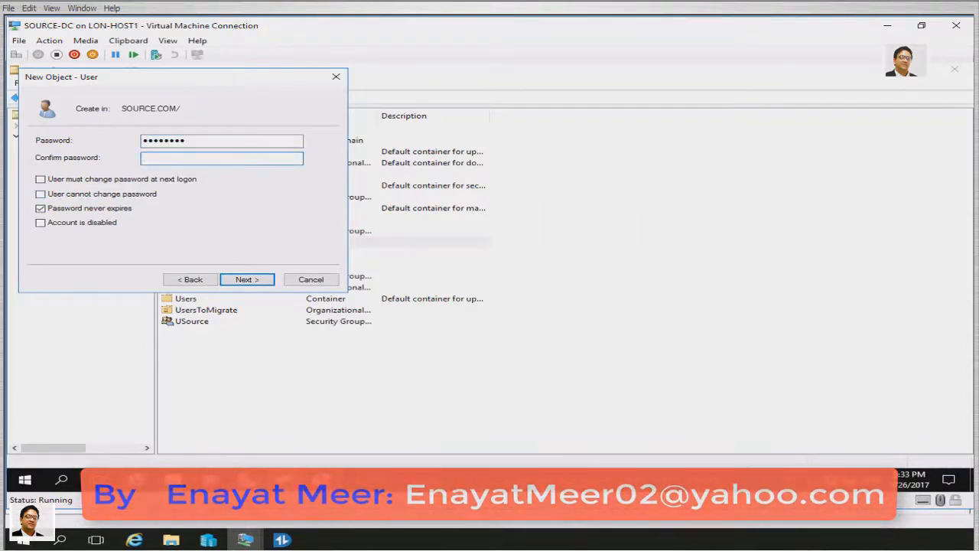
{"action": "type", "text": "Password1"}
{"action": "left_click", "coordinate": [254, 282]}
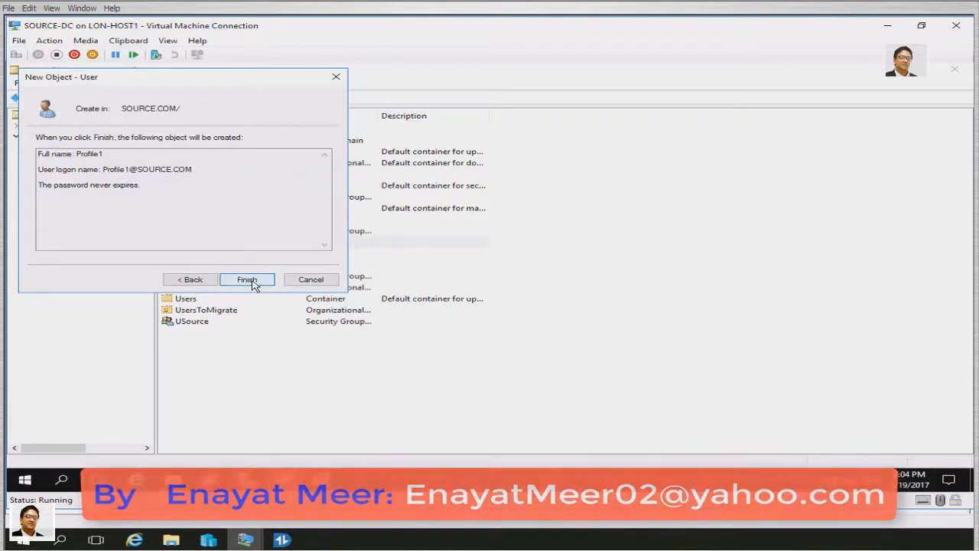
{"action": "left_click", "coordinate": [253, 281]}
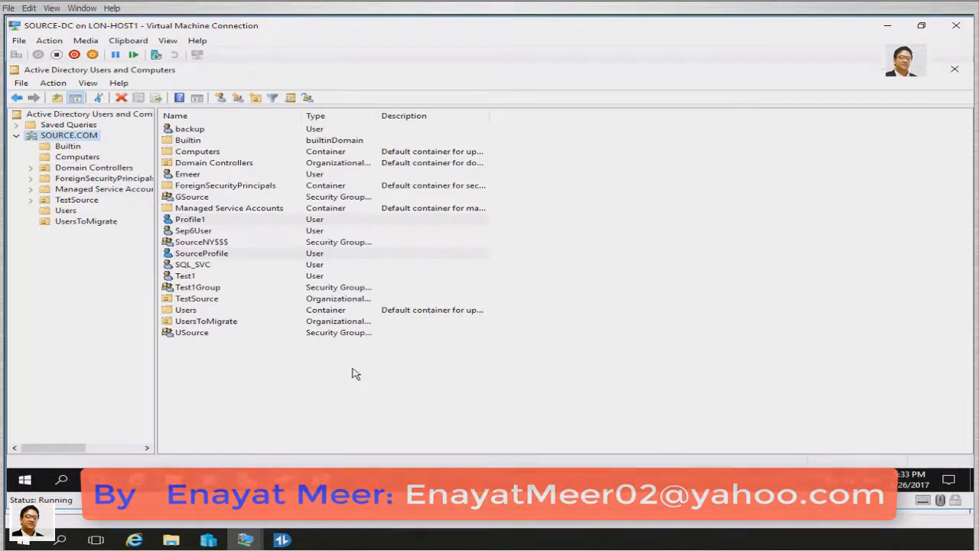
Copy Profile1 to a new user Profile2 with logon name Profile2, reaching the password settings
{"action": "right_click", "coordinate": [196, 221]}
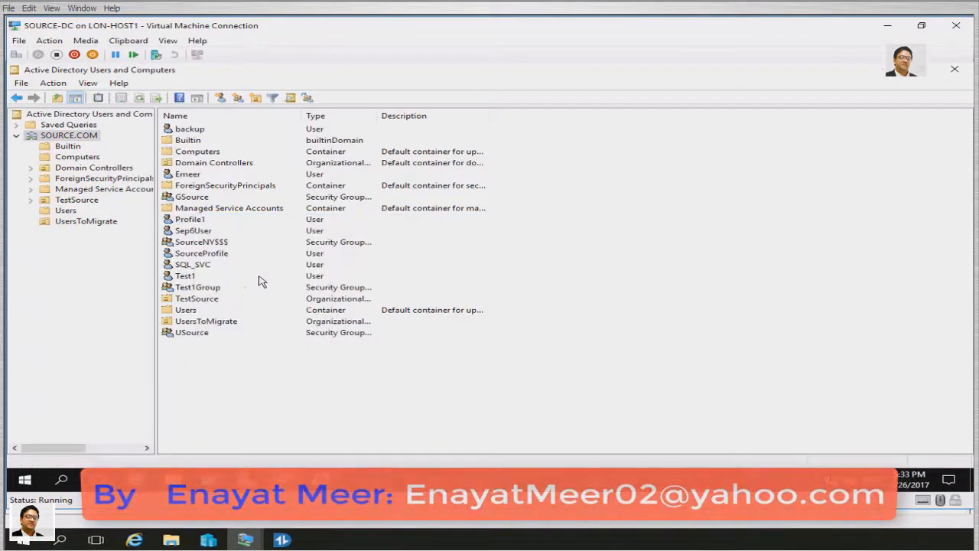
{"action": "left_click", "coordinate": [196, 221]}
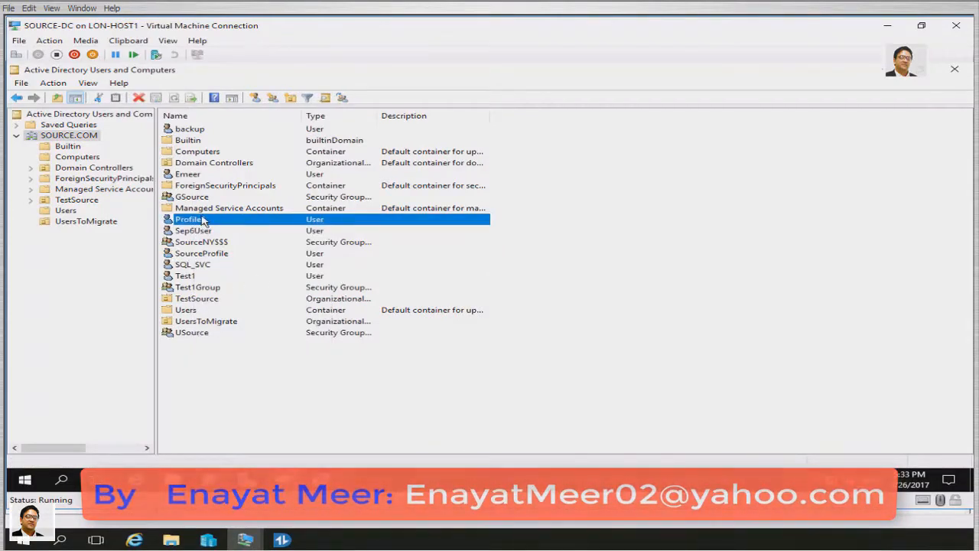
{"action": "right_click", "coordinate": [203, 221]}
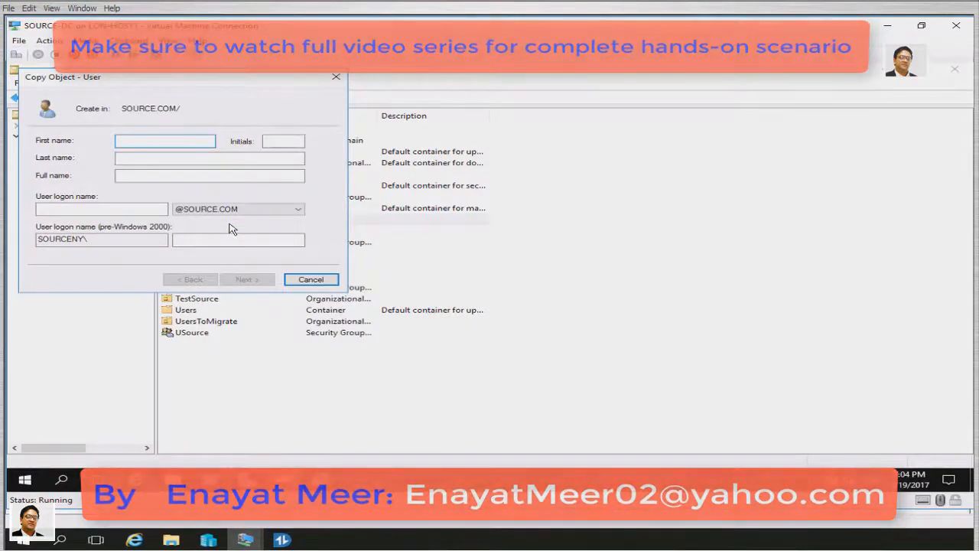
{"action": "type", "text": "Profile2"}
{"action": "key", "text": "Tab"}
{"action": "key", "text": "Tab"}
{"action": "key", "text": "Tab"}
{"action": "key", "text": "Tab"}
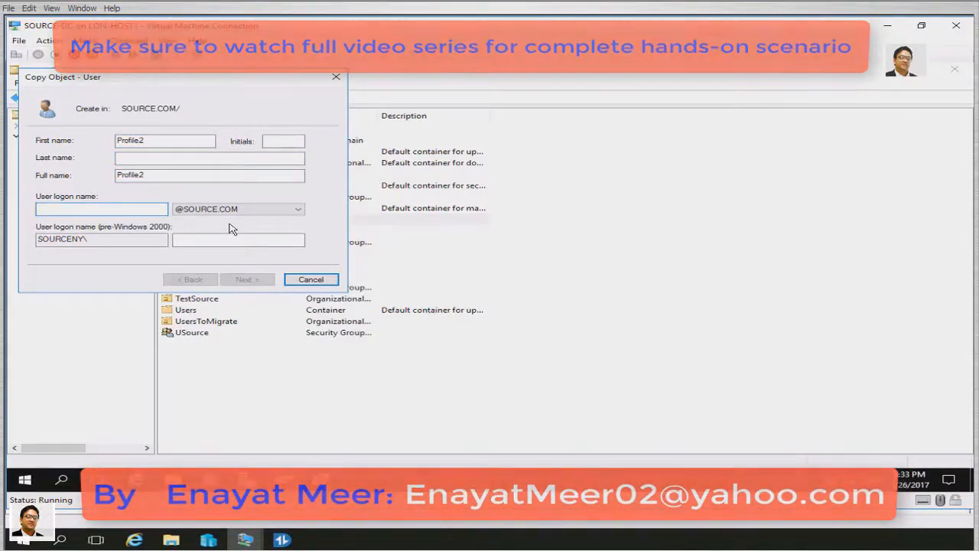
{"action": "type", "text": "Pro"}
{"action": "type", "text": "file"}
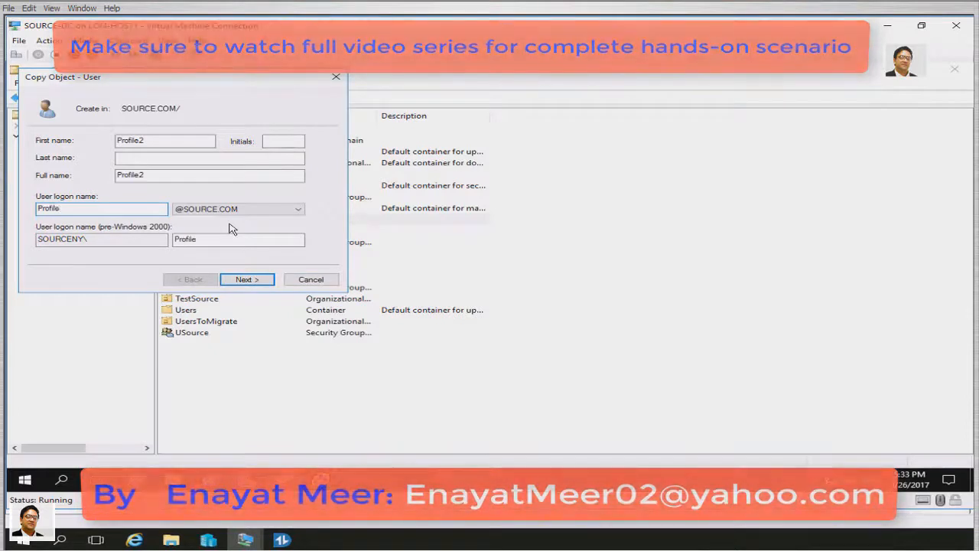
{"action": "type", "text": "2"}
{"action": "left_click", "coordinate": [260, 280]}
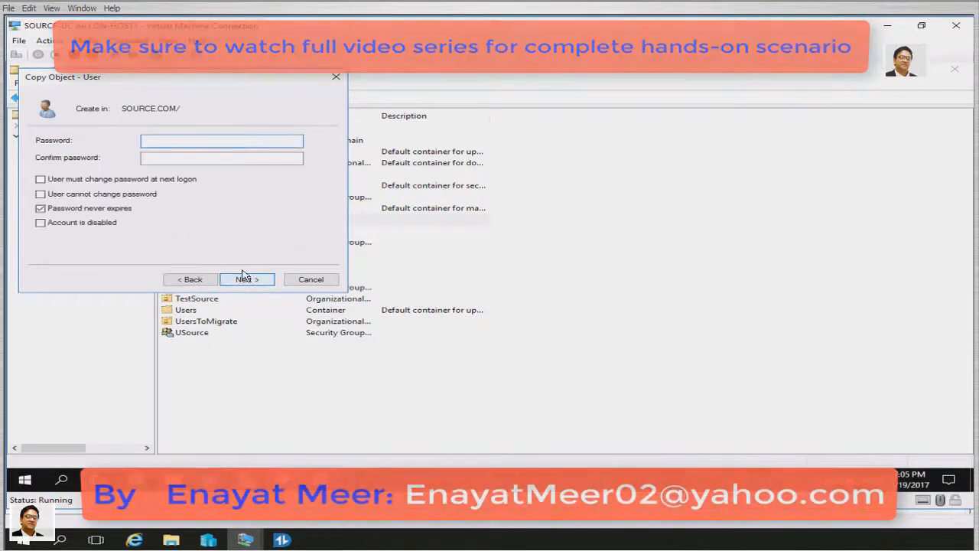
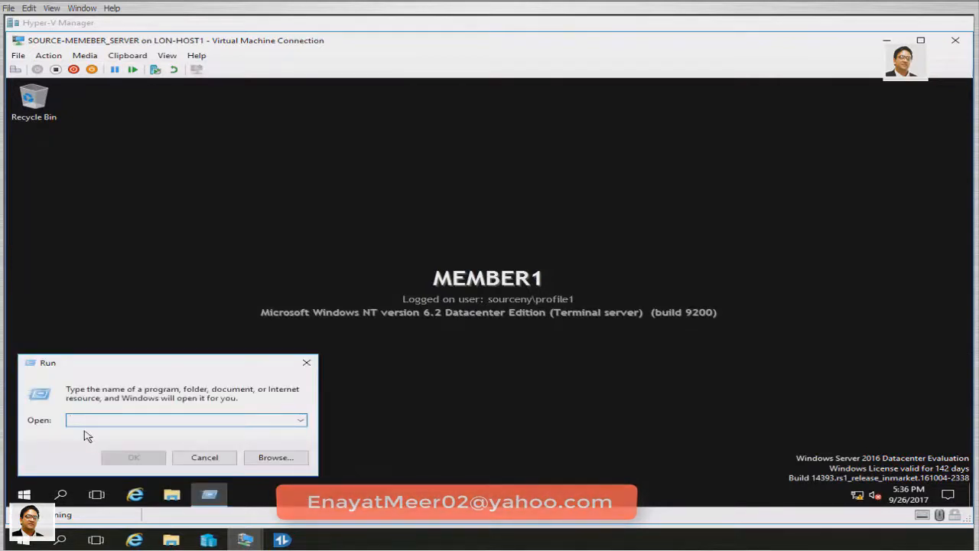
In a cmd prompt, confirm hostname MEMBER1 and user sourceny\profile1, then minimize the window
{"action": "type", "text": "cmd"}
{"action": "key", "text": "Return"}
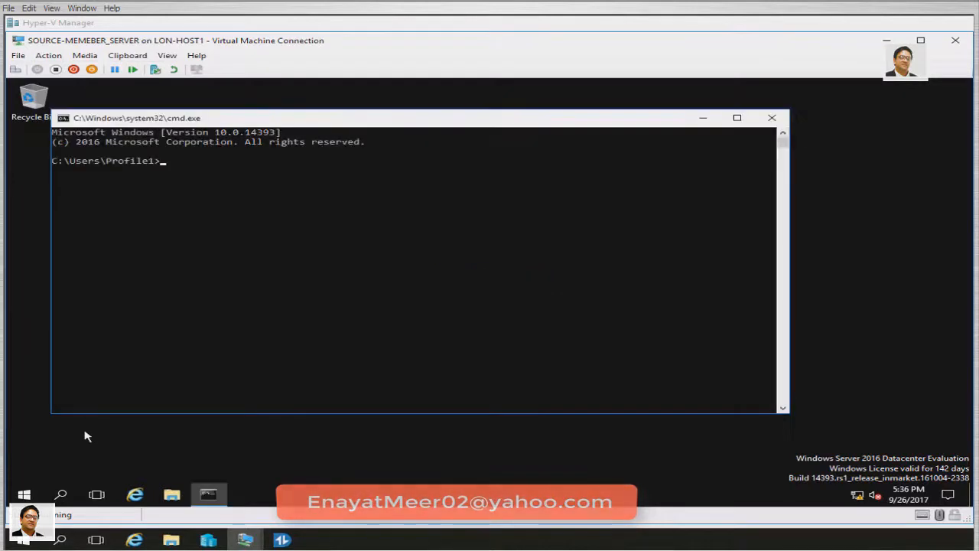
{"action": "key", "text": "Return"}
{"action": "type", "text": "whoami"}
{"action": "key", "text": "Return"}
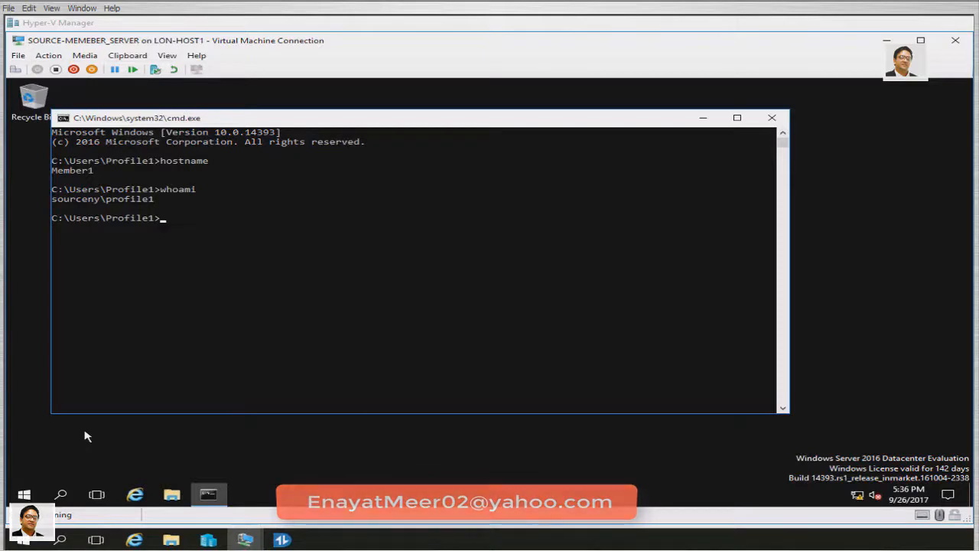
{"action": "left_click", "coordinate": [702, 121]}
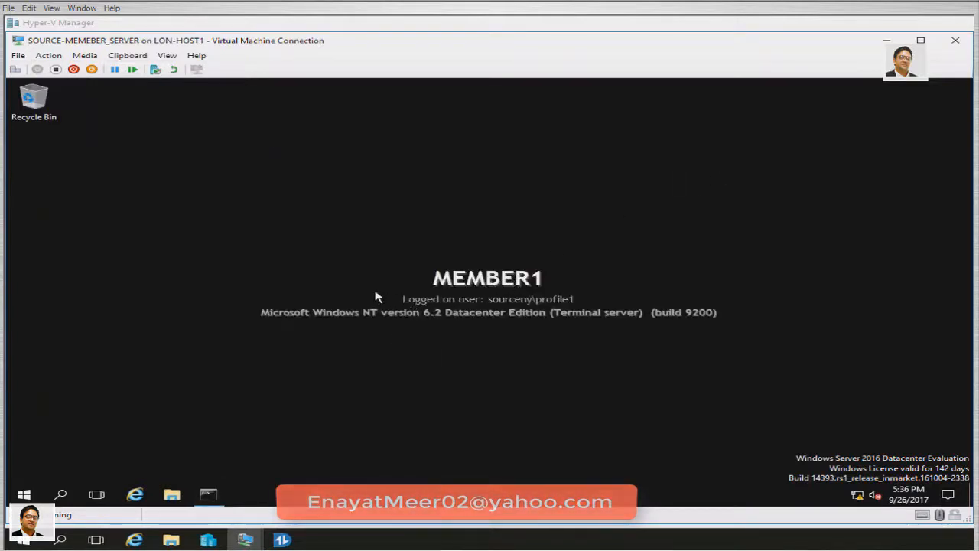
Create a new desktop folder named Profile1_a
{"action": "right_click", "coordinate": [240, 214]}
{"action": "mouse_move", "coordinate": [300, 300]}
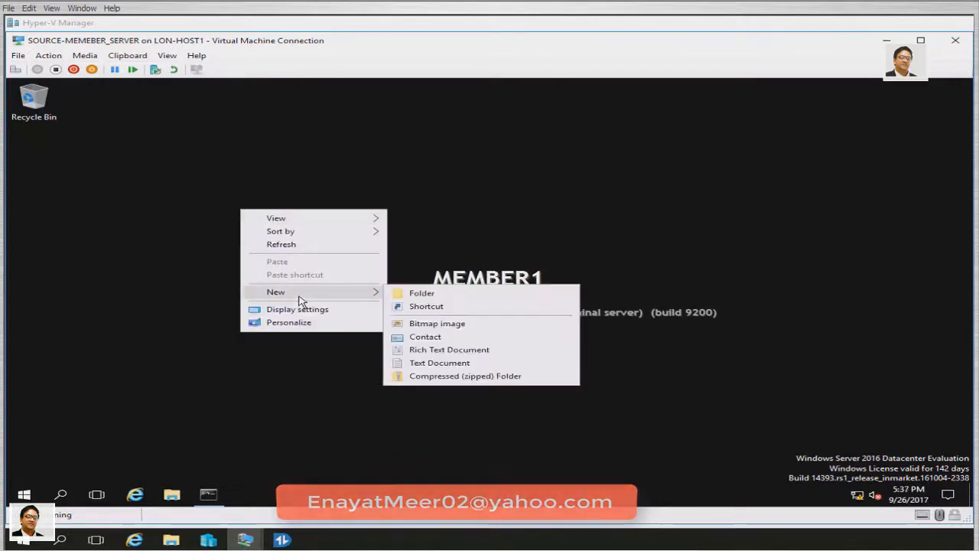
{"action": "left_click", "coordinate": [419, 298]}
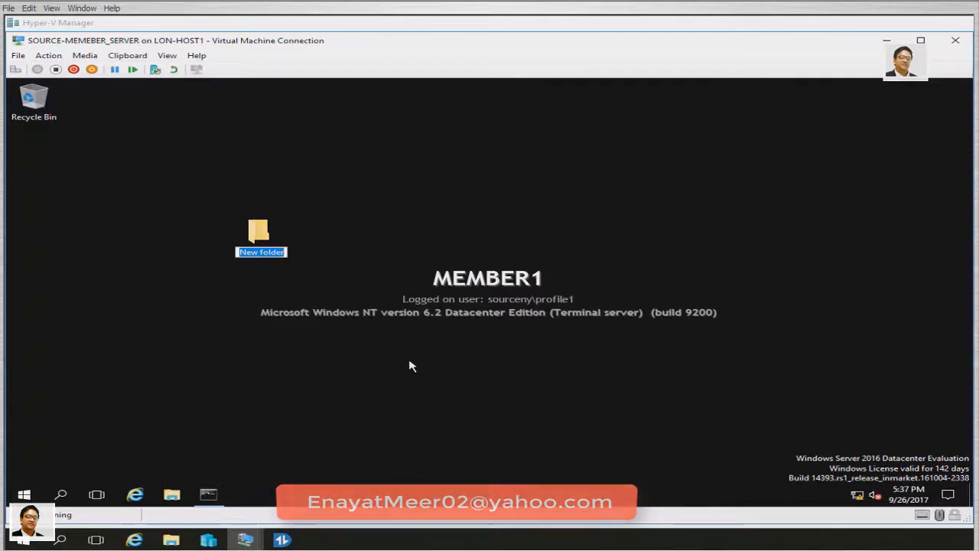
{"action": "type", "text": "Pri"}
{"action": "key", "text": "BackSpace"}
{"action": "type", "text": "ofile"}
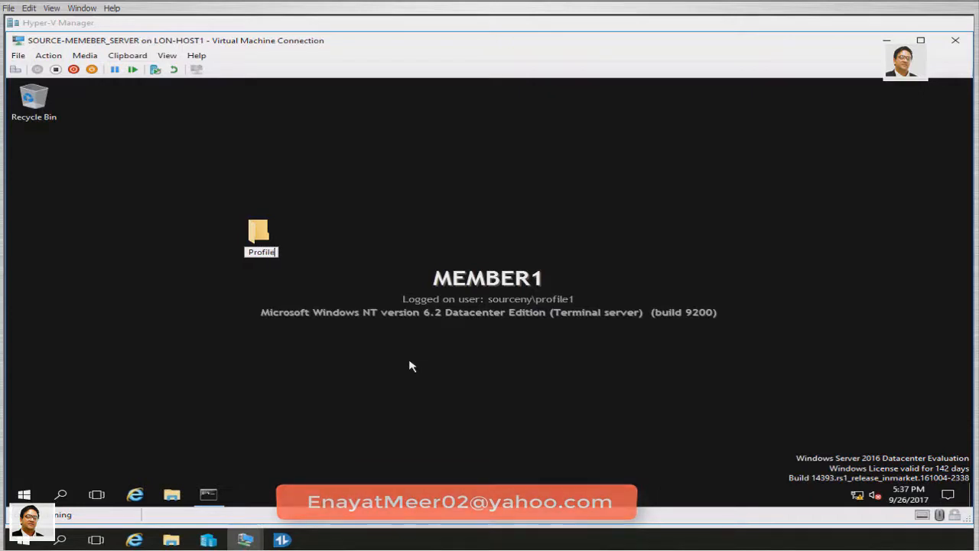
{"action": "type", "text": "1_a"}
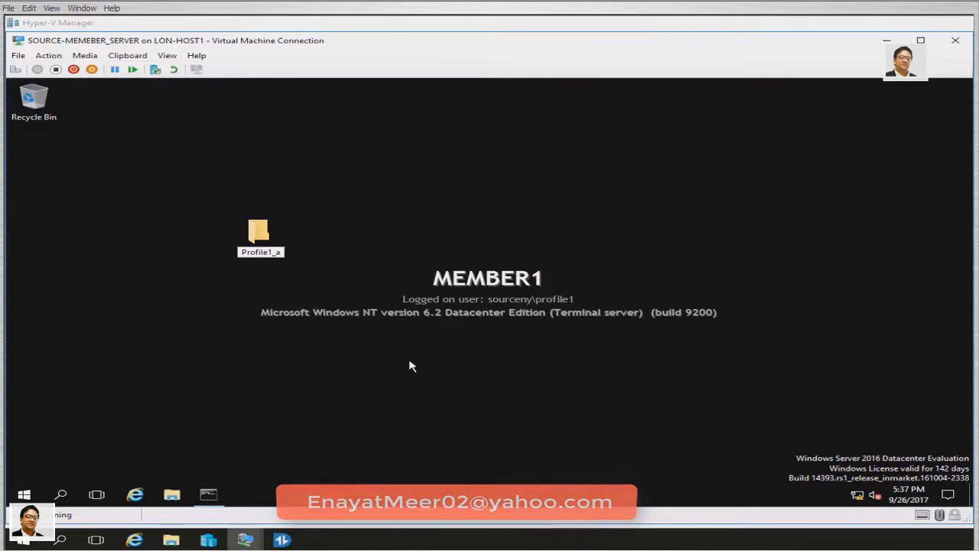
{"action": "key", "text": "Return"}
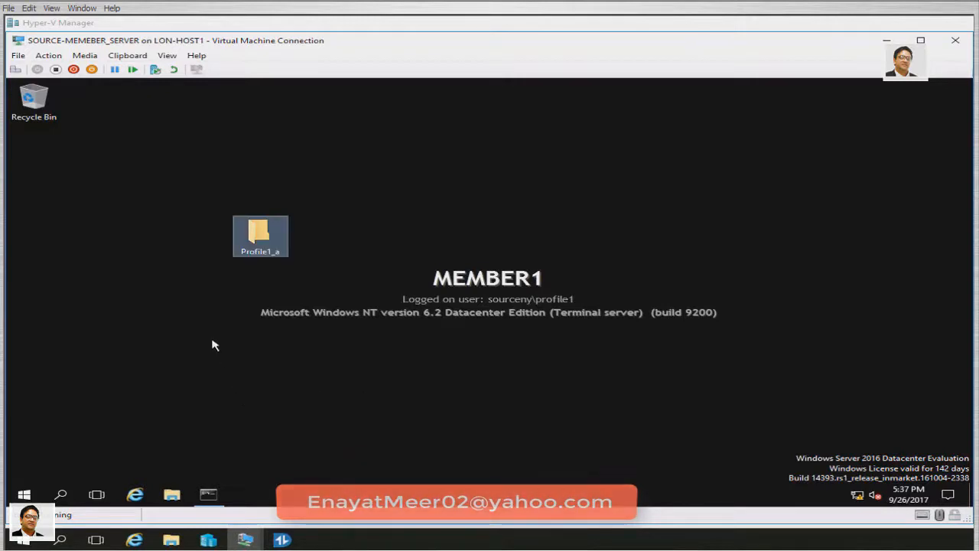
Add a second folder named Profile_b and line both folders up beneath the Recycle Bin
{"action": "right_click", "coordinate": [214, 354]}
{"action": "mouse_move", "coordinate": [284, 437]}
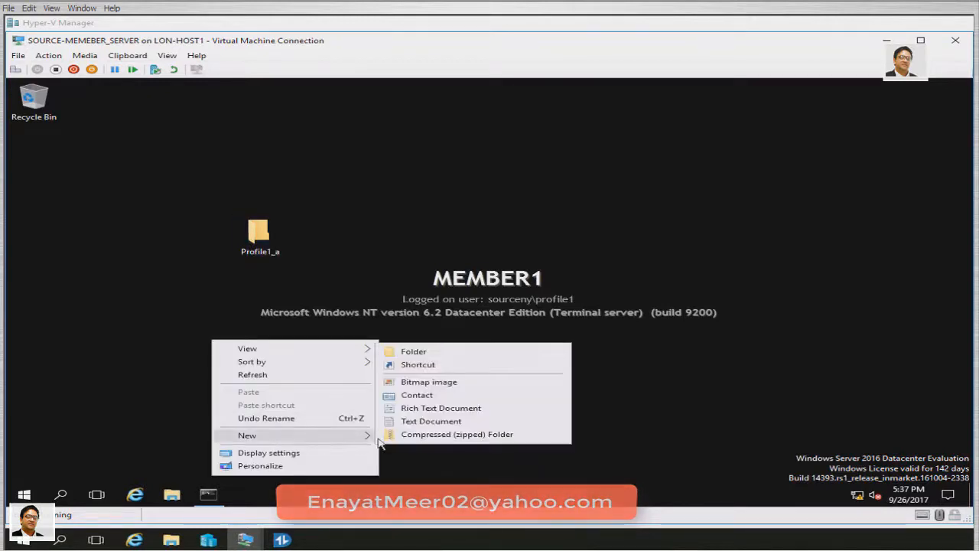
{"action": "left_click", "coordinate": [422, 352]}
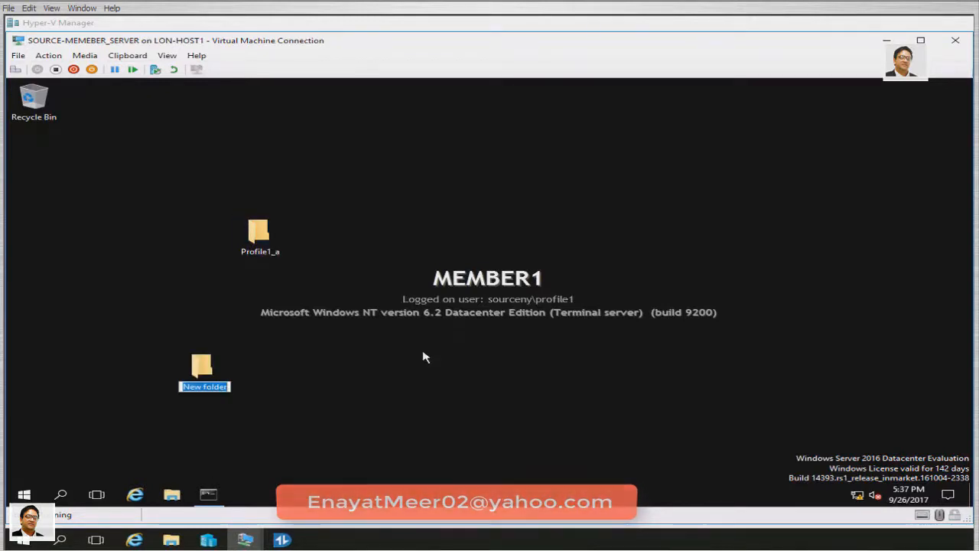
{"action": "type", "text": "Profile"}
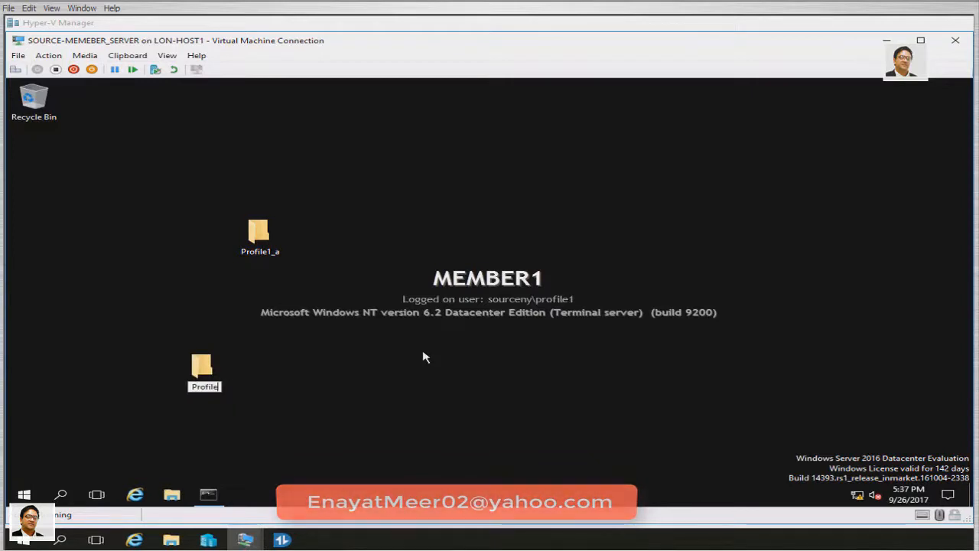
{"action": "type", "text": "_b"}
{"action": "key", "text": "Return"}
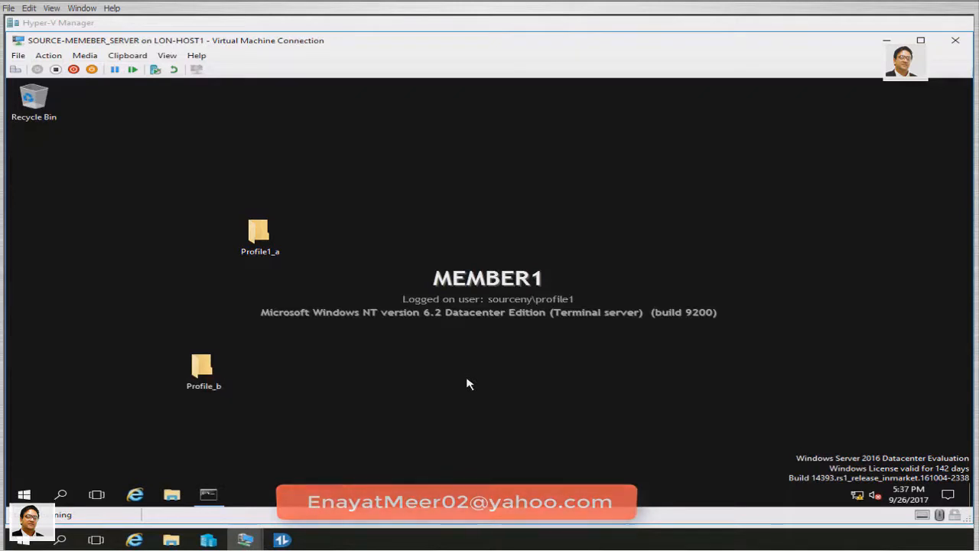
{"action": "left_click_drag", "start_coordinate": [260, 235], "coordinate": [34, 146]}
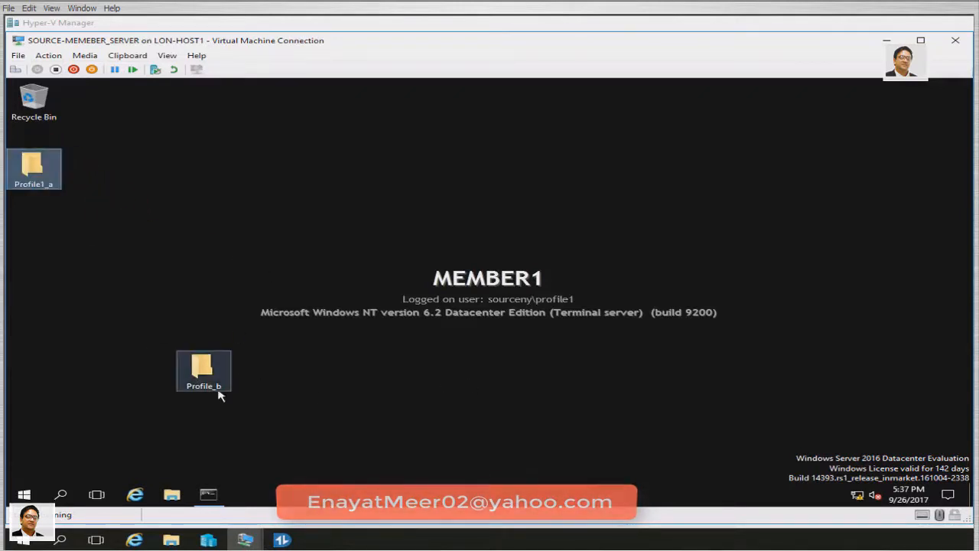
{"action": "left_click_drag", "start_coordinate": [183, 360], "coordinate": [35, 226]}
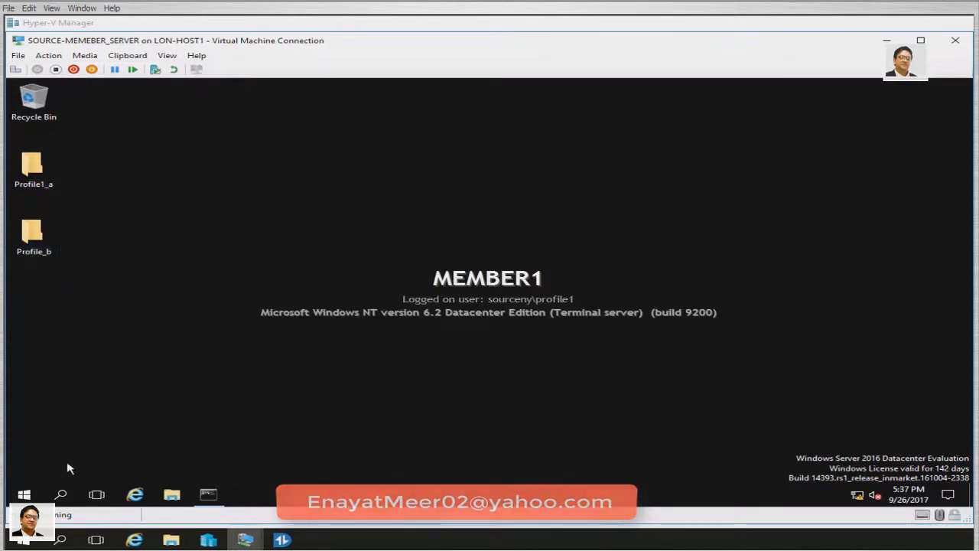
Sign Profile1 out of MEMBER1 from the Start button's shortcut menu
{"action": "right_click", "coordinate": [34, 494]}
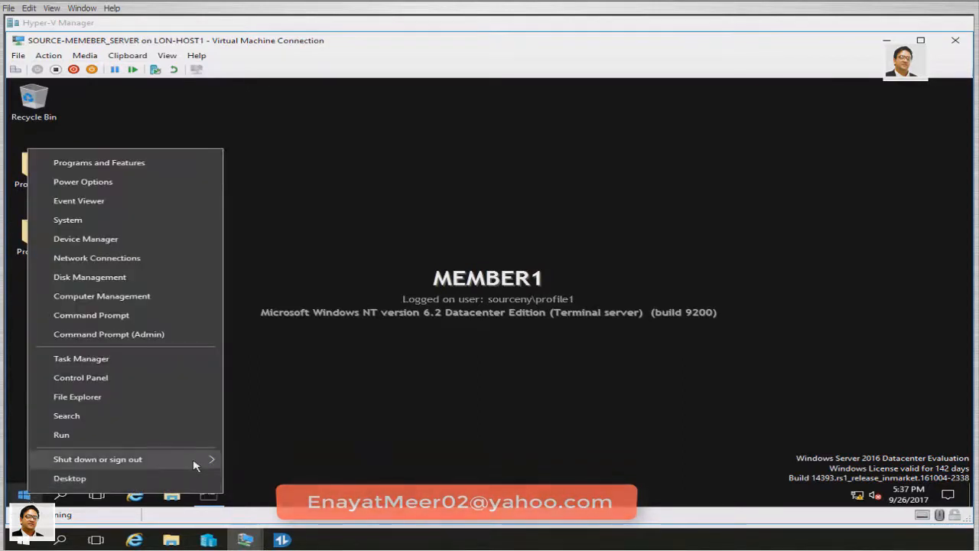
{"action": "mouse_move", "coordinate": [202, 464]}
{"action": "left_click", "coordinate": [264, 463]}
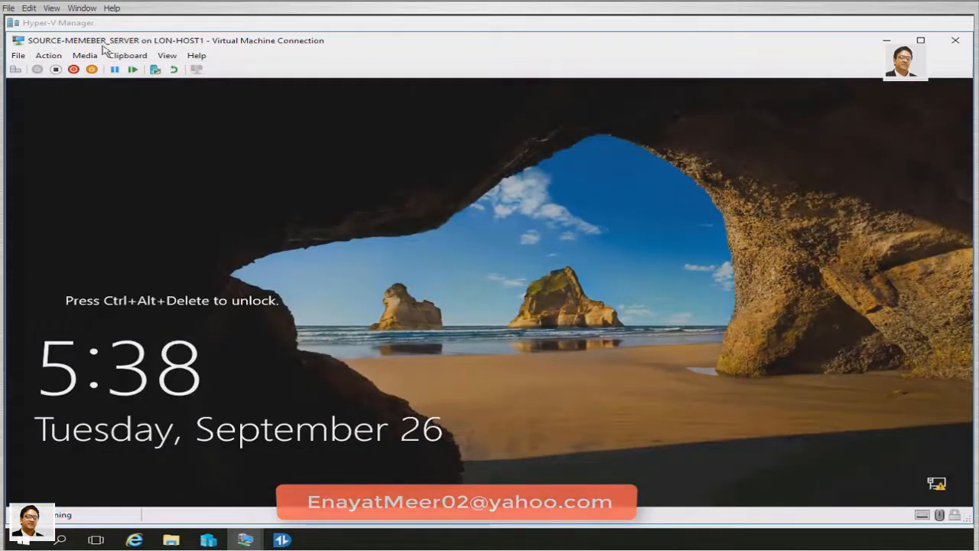
Send Ctrl+Alt+Delete and sign in as Other user Profile2 with its password
{"action": "left_click", "coordinate": [49, 57]}
{"action": "left_click", "coordinate": [58, 68]}
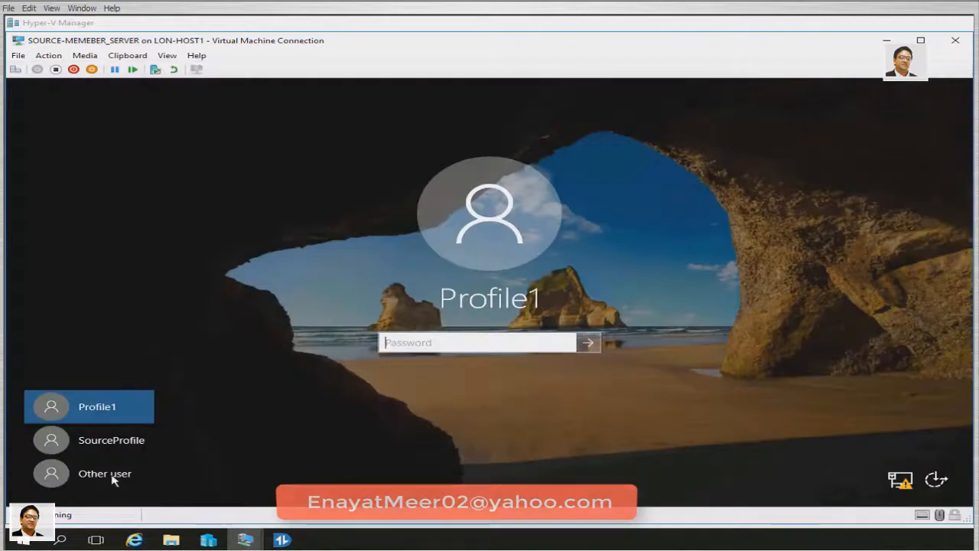
{"action": "left_click", "coordinate": [113, 478]}
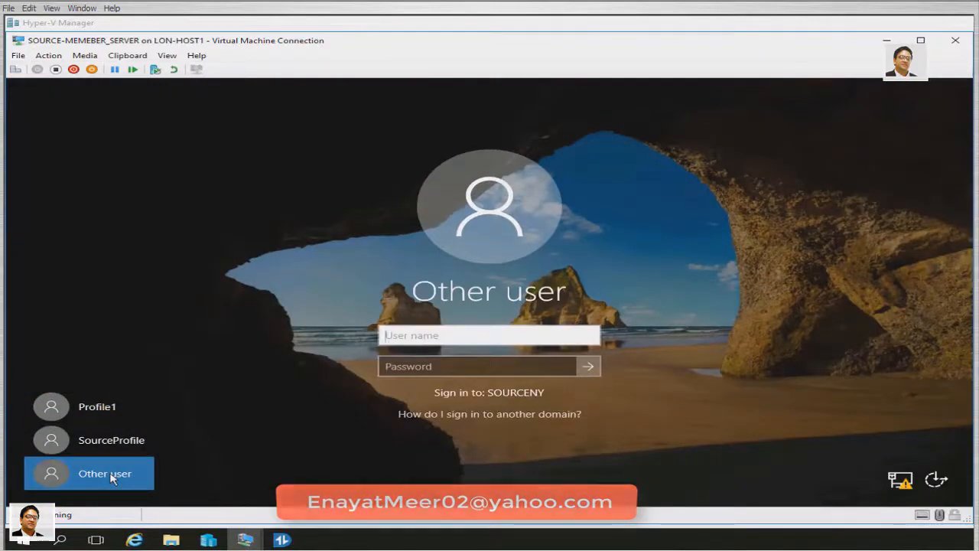
{"action": "type", "text": "Profile2"}
{"action": "key", "text": "Tab"}
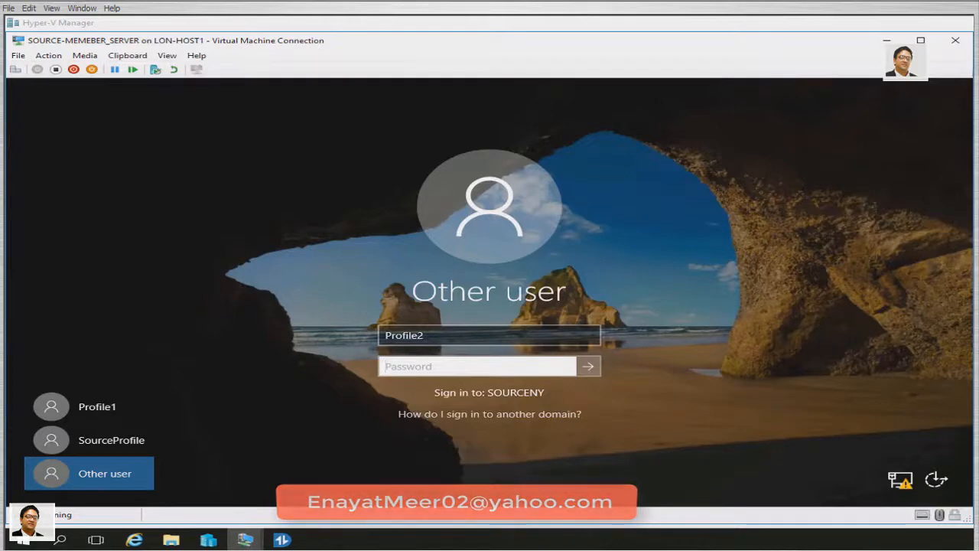
{"action": "type", "text": "••••••••"}
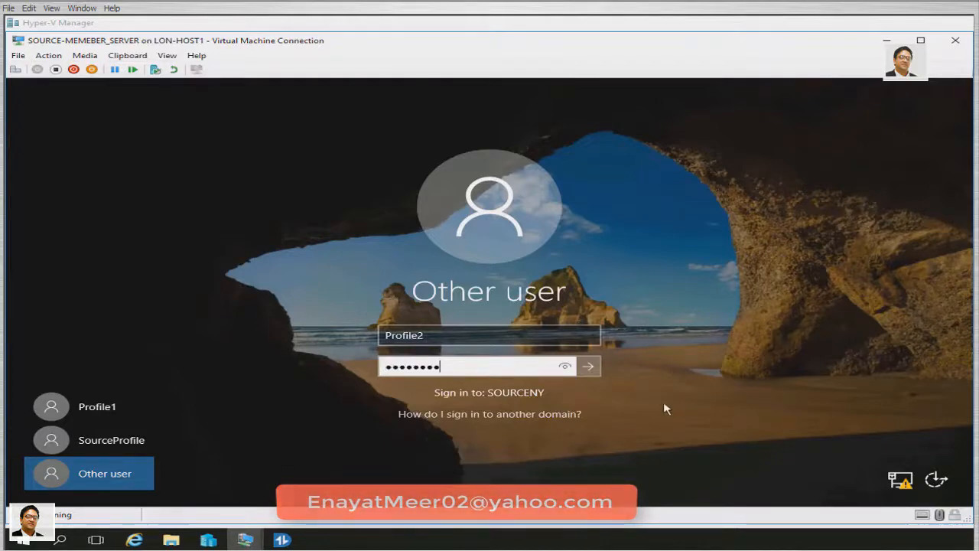
{"action": "left_click", "coordinate": [586, 368]}
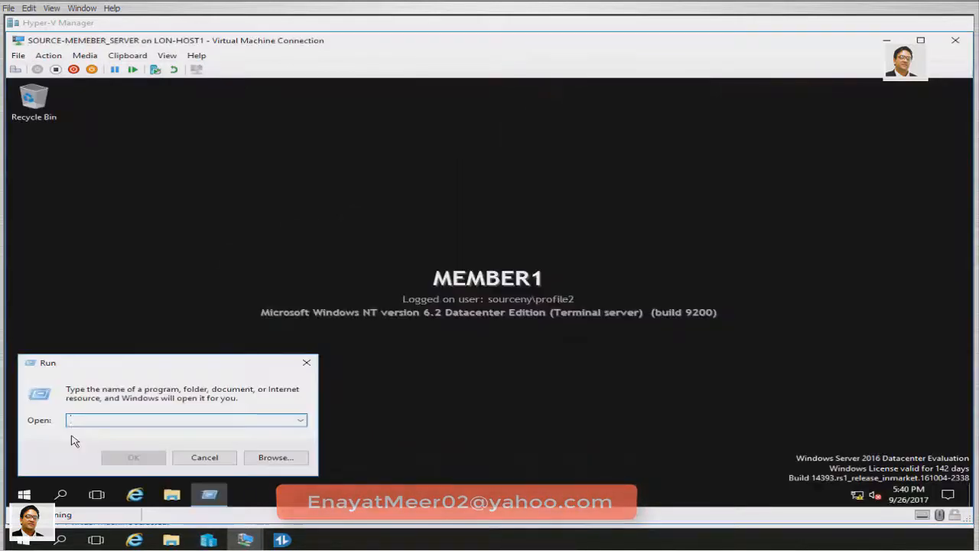
In a cmd prompt, run hostname and whoami to confirm Member1 and sourceny\profile2, then close it
{"action": "type", "text": "cmd"}
{"action": "key", "text": "Return"}
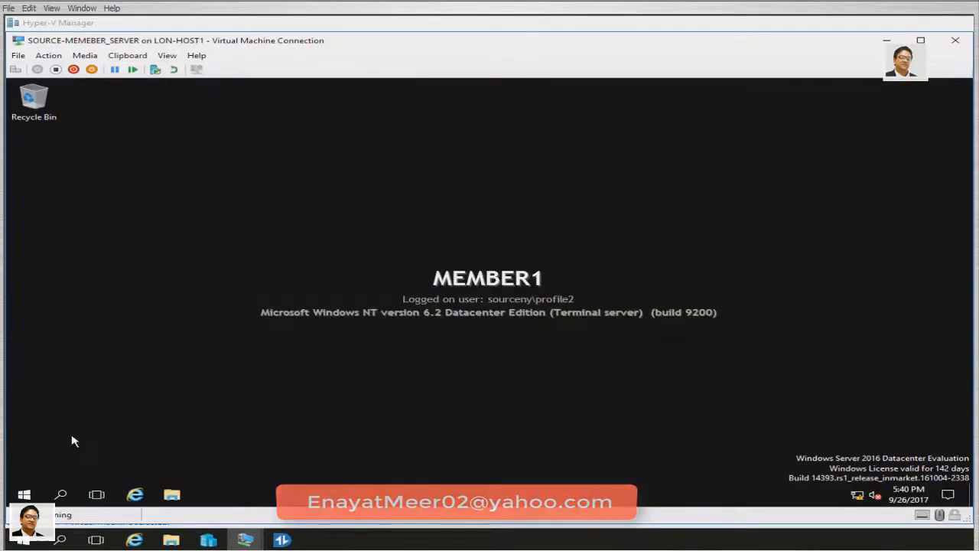
{"action": "type", "text": "hostname"}
{"action": "key", "text": "Return"}
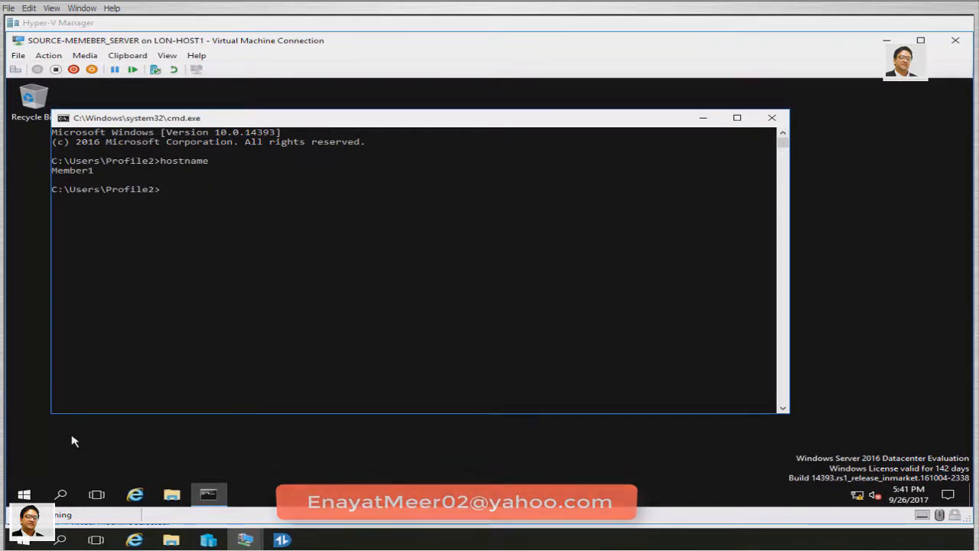
{"action": "type", "text": "whoami"}
{"action": "key", "text": "Return"}
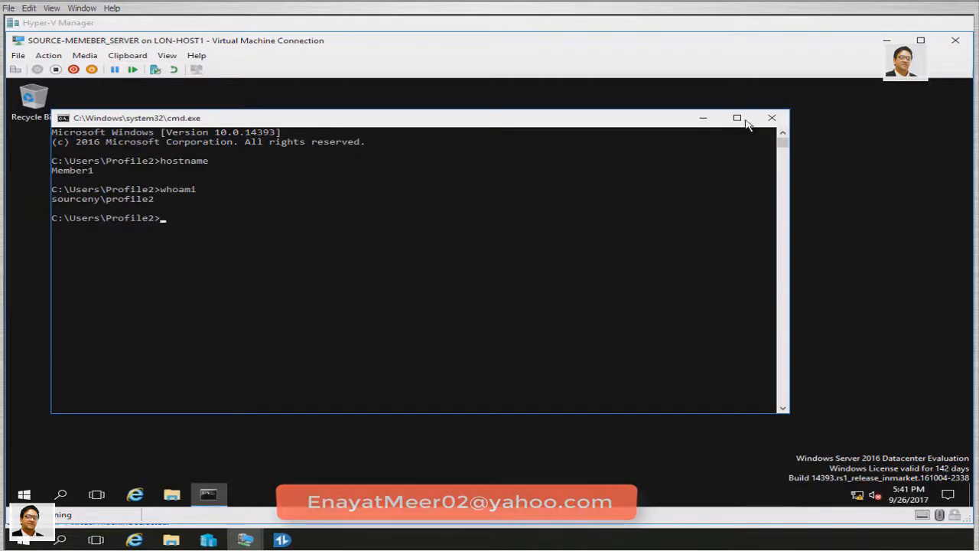
{"action": "left_click", "coordinate": [772, 118]}
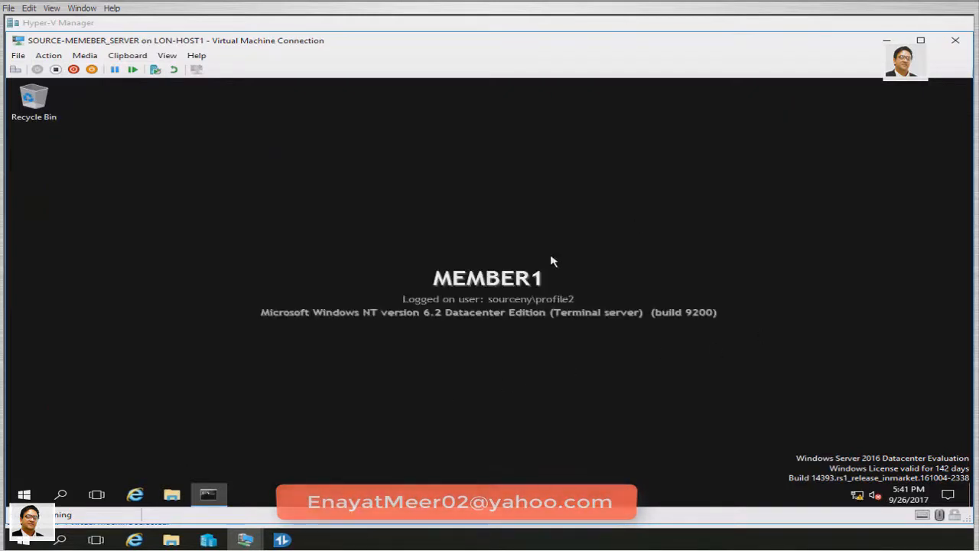
Create a new desktop folder named Profile2_A
{"action": "right_click", "coordinate": [292, 202]}
{"action": "mouse_move", "coordinate": [341, 287]}
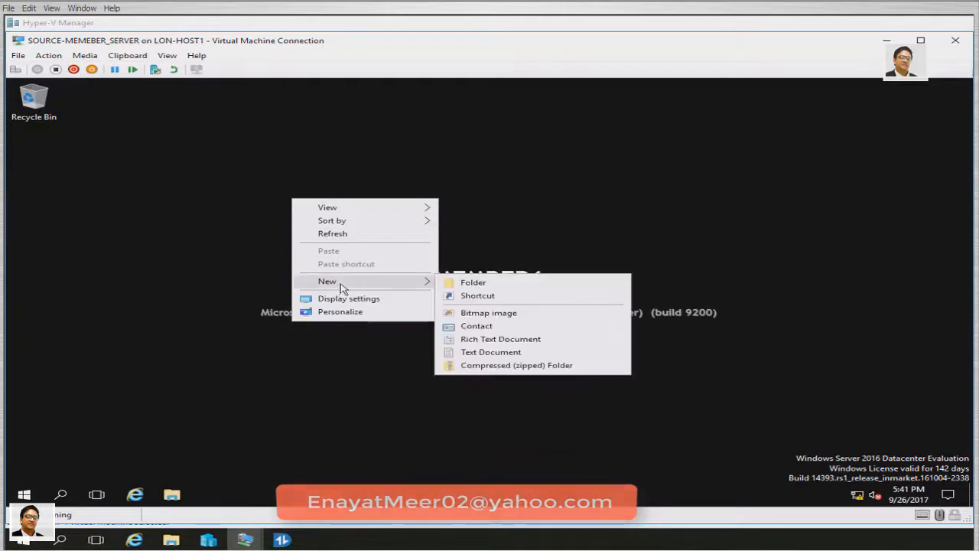
{"action": "left_click", "coordinate": [462, 283]}
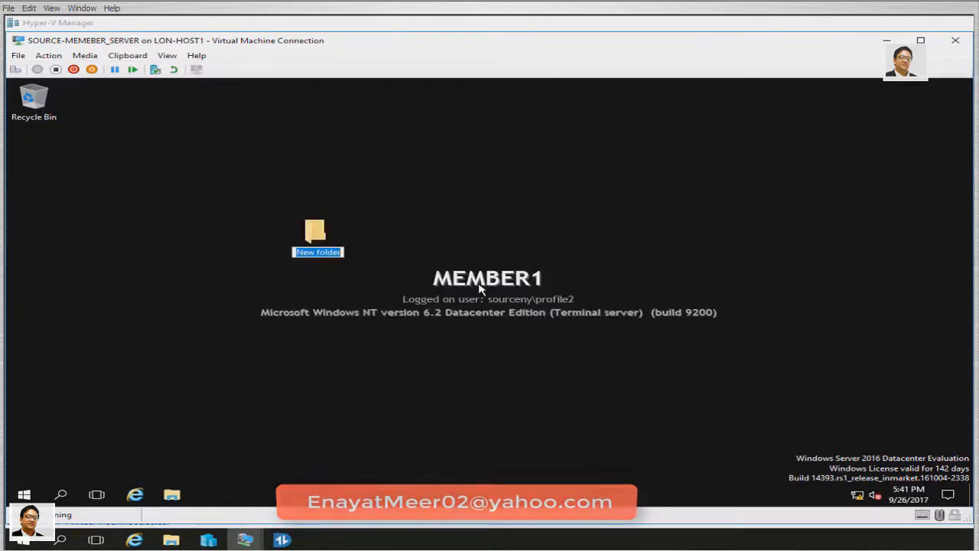
{"action": "type", "text": "Profile"}
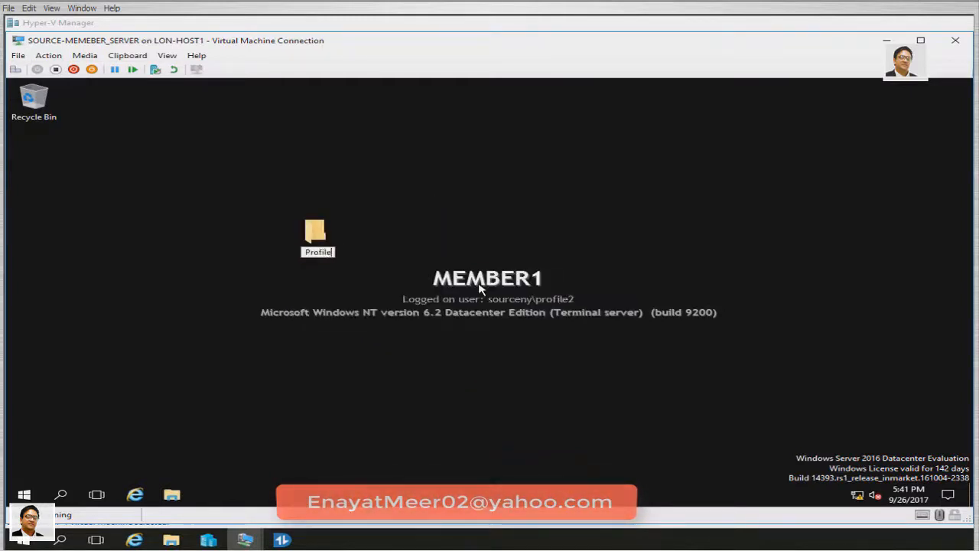
{"action": "type", "text": "2_"}
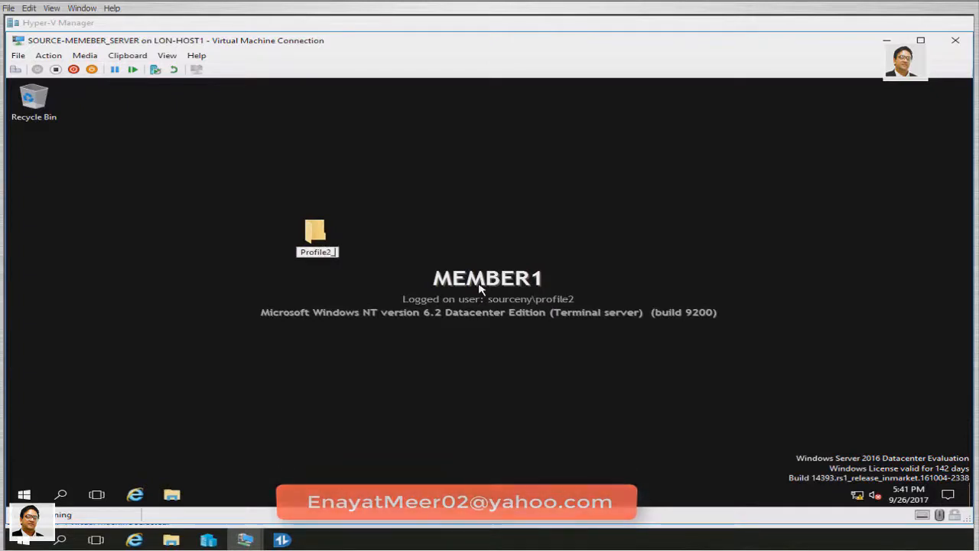
{"action": "type", "text": "A"}
Add a second folder Profile2_B and line both folders up below the Recycle Bin
{"action": "right_click", "coordinate": [223, 393]}
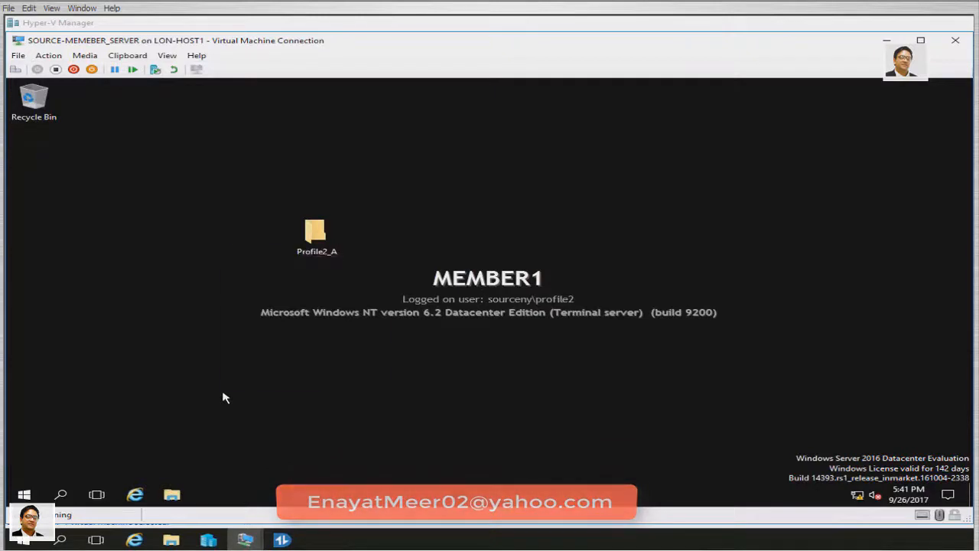
{"action": "mouse_move", "coordinate": [312, 352]}
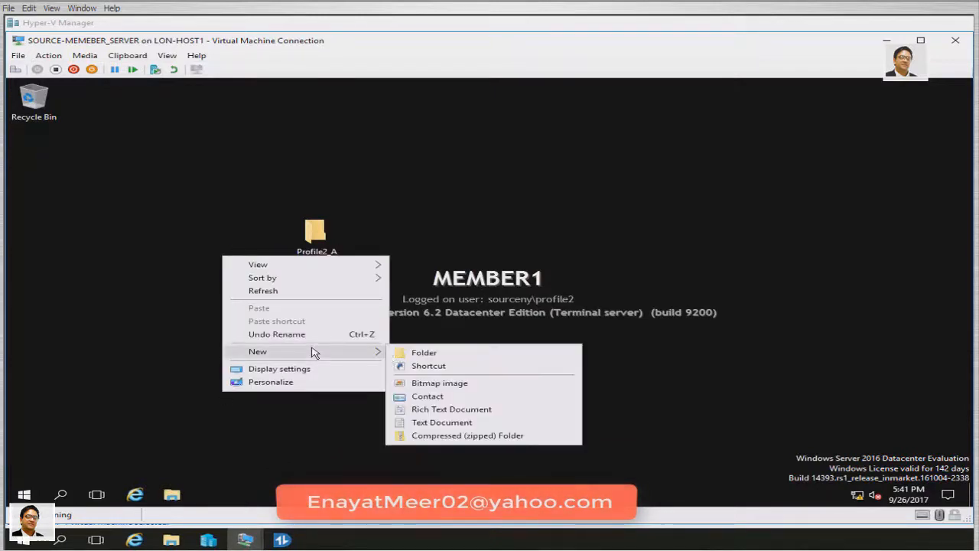
{"action": "left_click", "coordinate": [419, 357]}
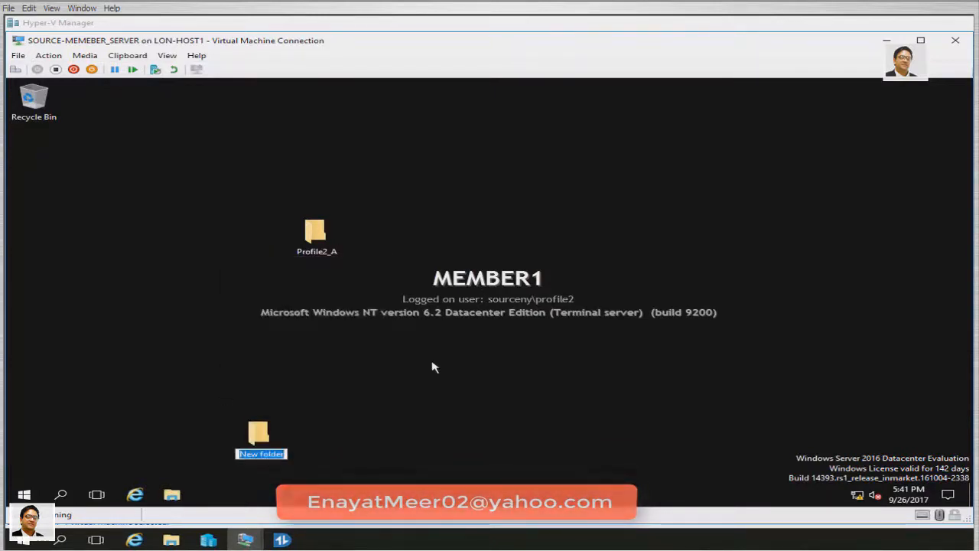
{"action": "type", "text": "Pro"}
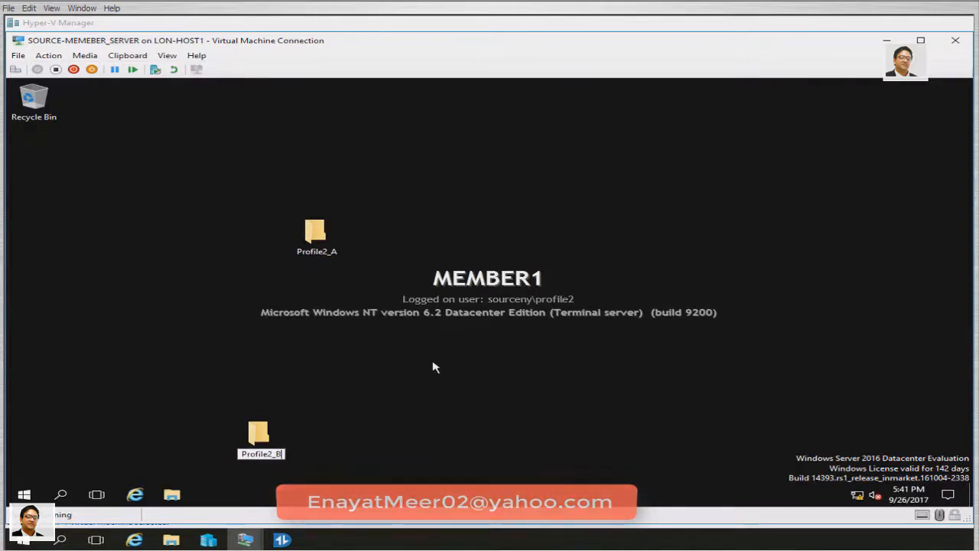
{"action": "type", "text": "file2_B"}
{"action": "key", "text": "Return"}
{"action": "left_click_drag", "start_coordinate": [321, 237], "coordinate": [53, 150]}
{"action": "left_click_drag", "start_coordinate": [258, 435], "coordinate": [32, 221]}
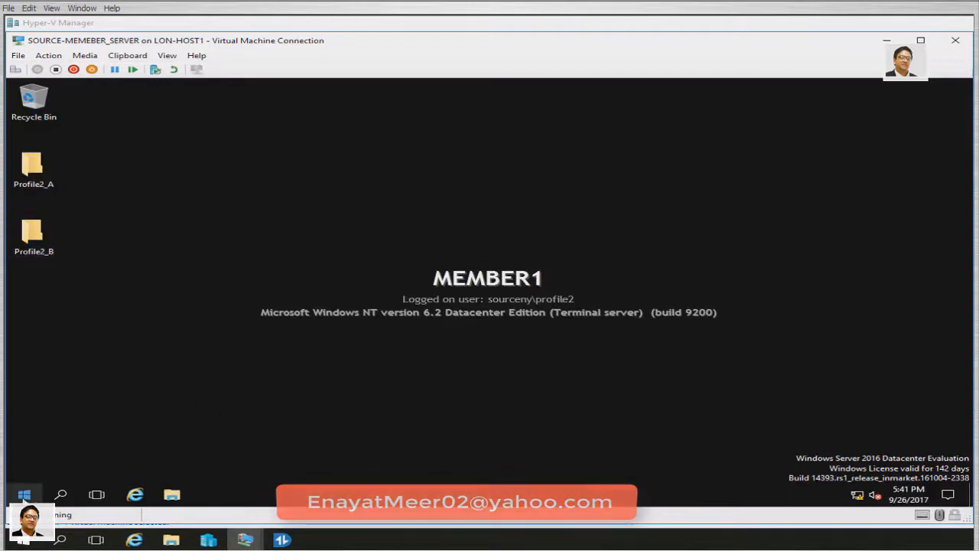
Sign Profile2 out of MEMBER1 via the Start button's Shut down or sign out menu
{"action": "right_click", "coordinate": [23, 495]}
{"action": "mouse_move", "coordinate": [183, 463]}
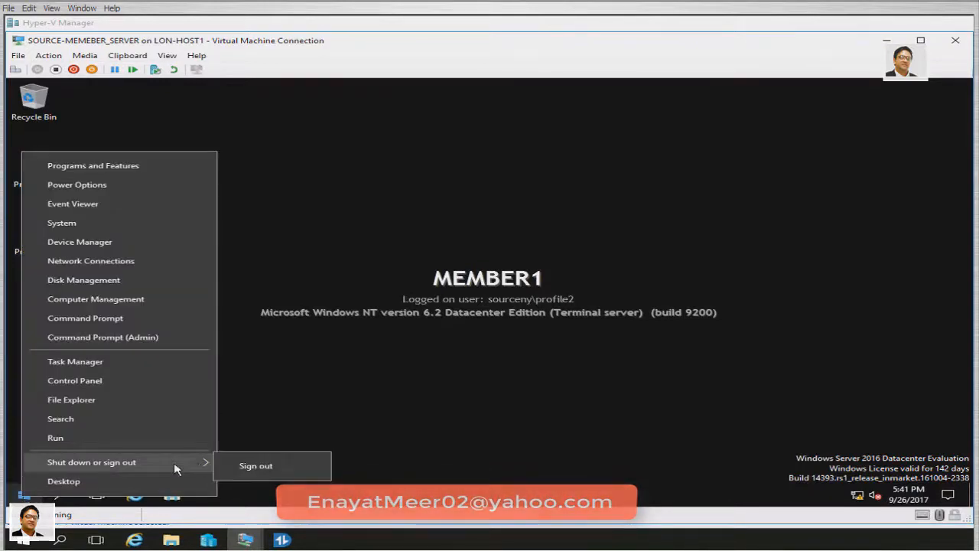
{"action": "left_click", "coordinate": [283, 467]}
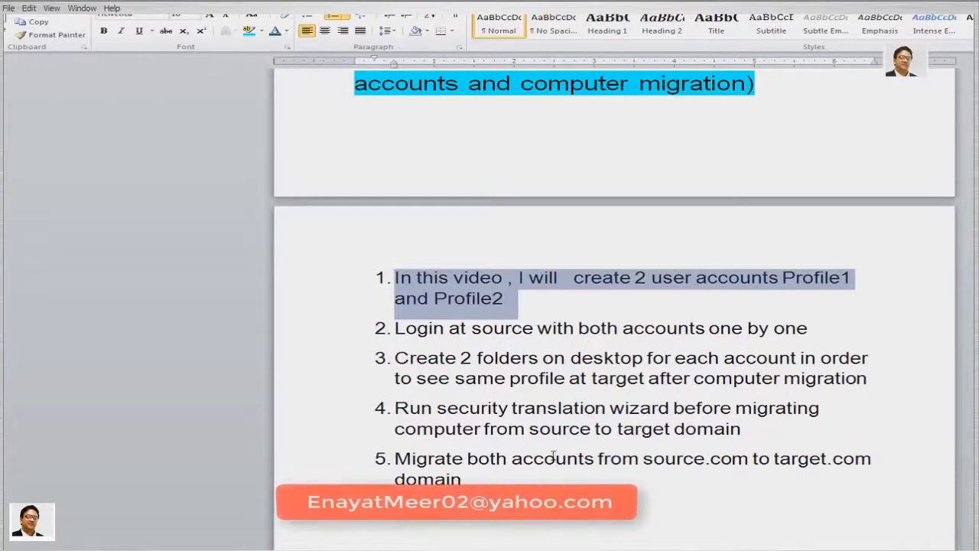
{"action": "left_click", "coordinate": [552, 456]}
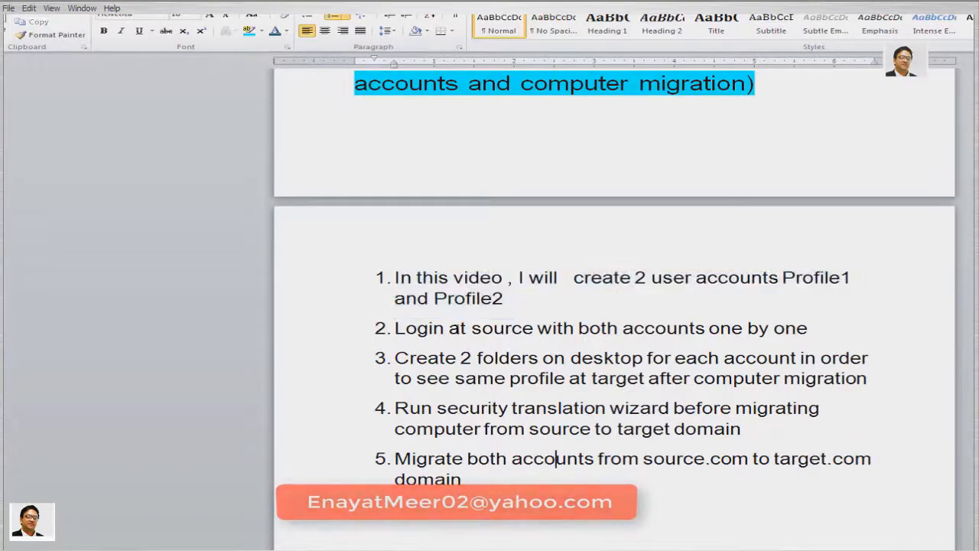
{"action": "left_click_drag", "start_coordinate": [393, 277], "coordinate": [503, 298]}
{"action": "left_click_drag", "start_coordinate": [395, 328], "coordinate": [811, 327]}
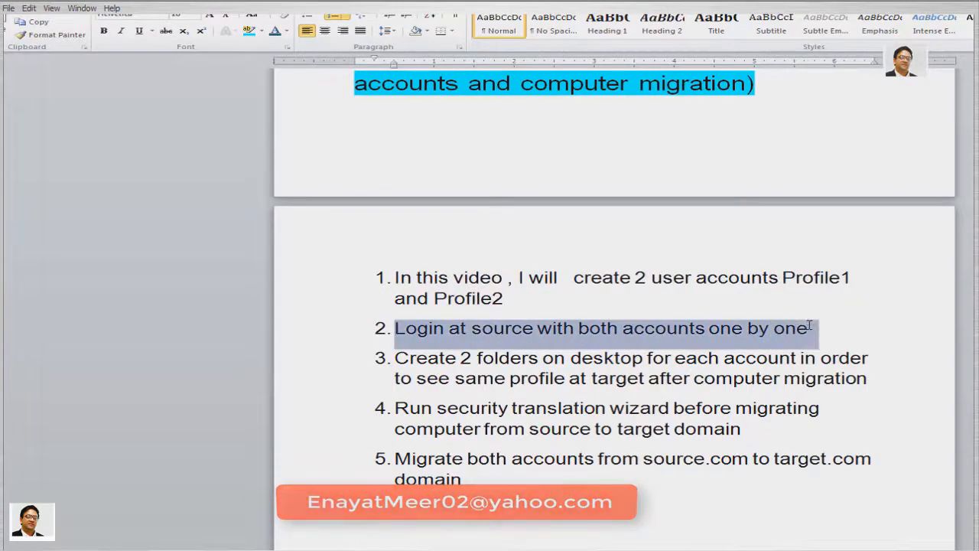
{"action": "left_click_drag", "start_coordinate": [396, 360], "coordinate": [850, 377]}
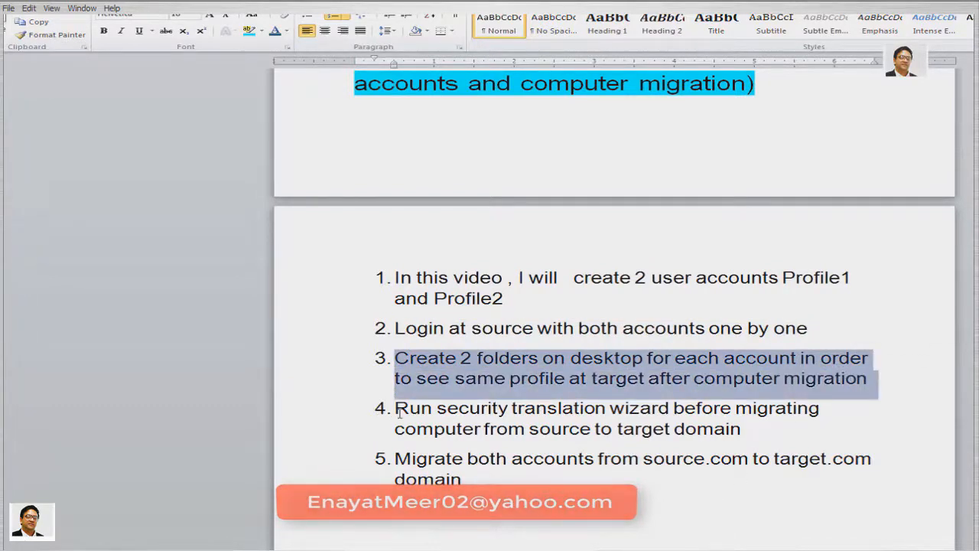
{"action": "left_click_drag", "start_coordinate": [394, 408], "coordinate": [755, 428]}
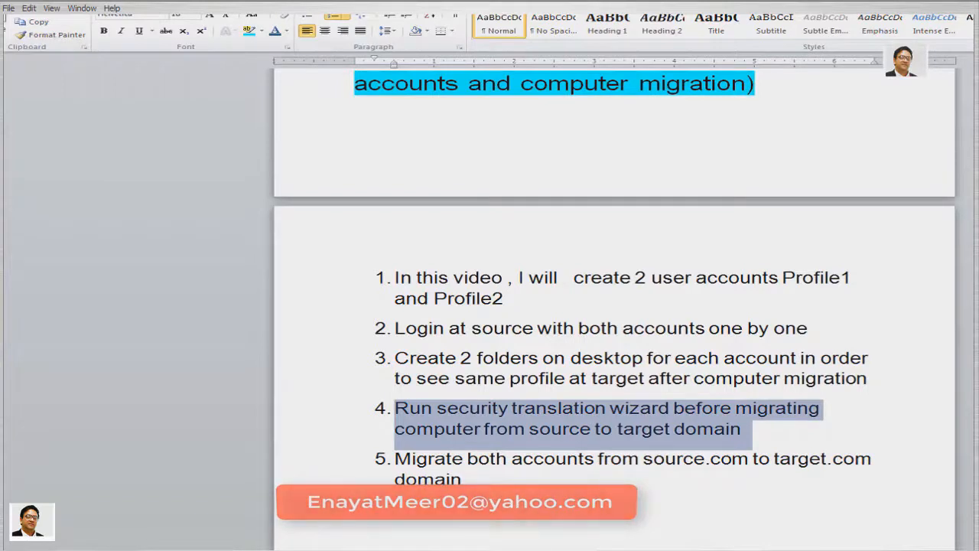
{"action": "left_click_drag", "start_coordinate": [397, 464], "coordinate": [471, 479]}
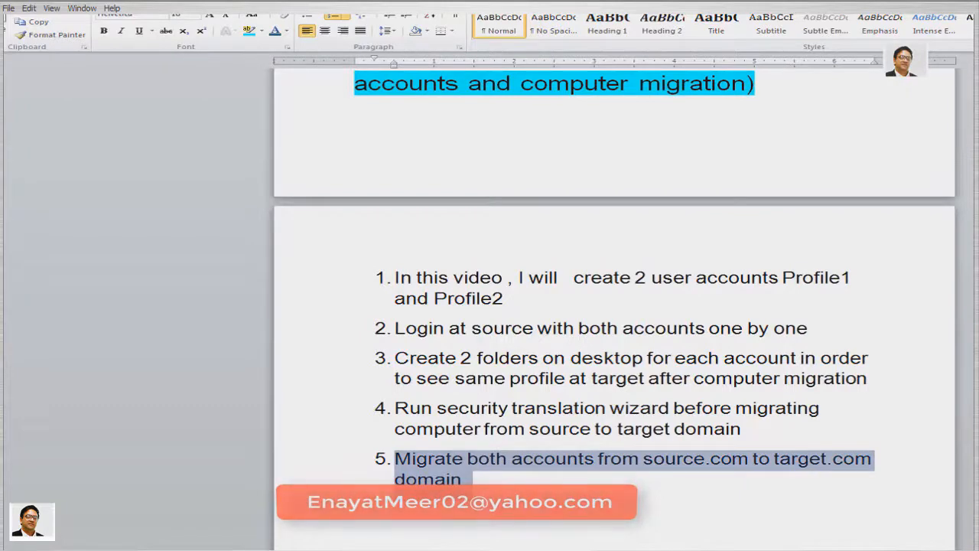
{"action": "left_click", "coordinate": [494, 407]}
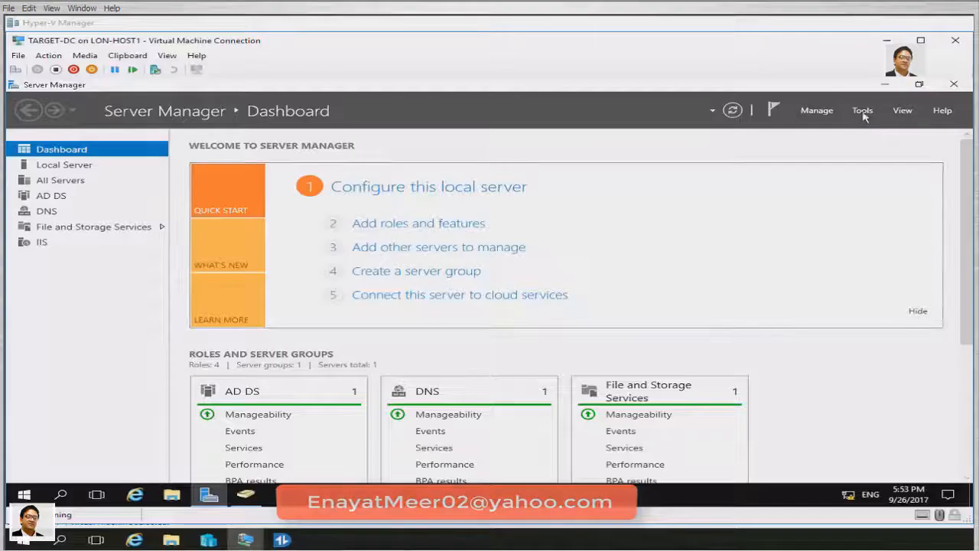
Open Active Directory Migration Tool from Server Manager Tools and start the User Account Migration Wizard
{"action": "left_click", "coordinate": [863, 112]}
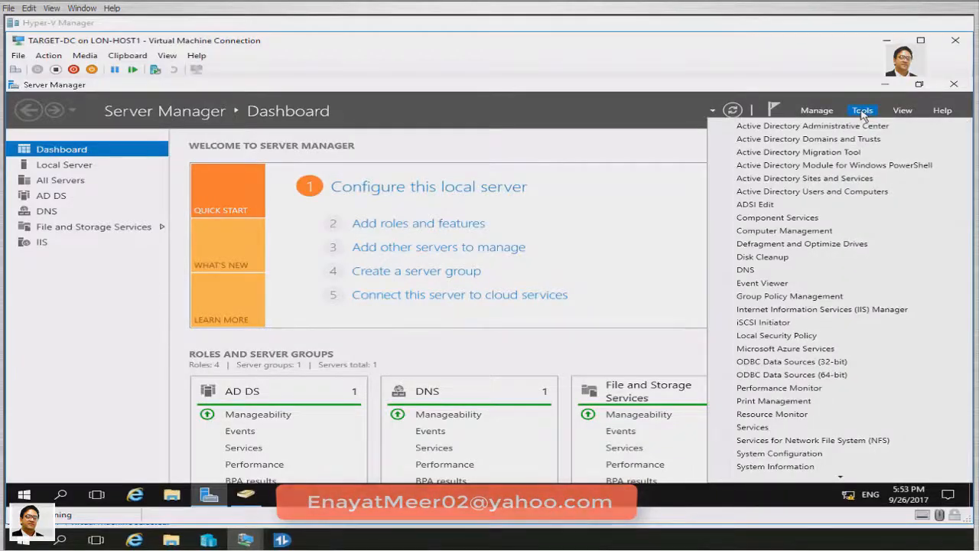
{"action": "left_click", "coordinate": [835, 152]}
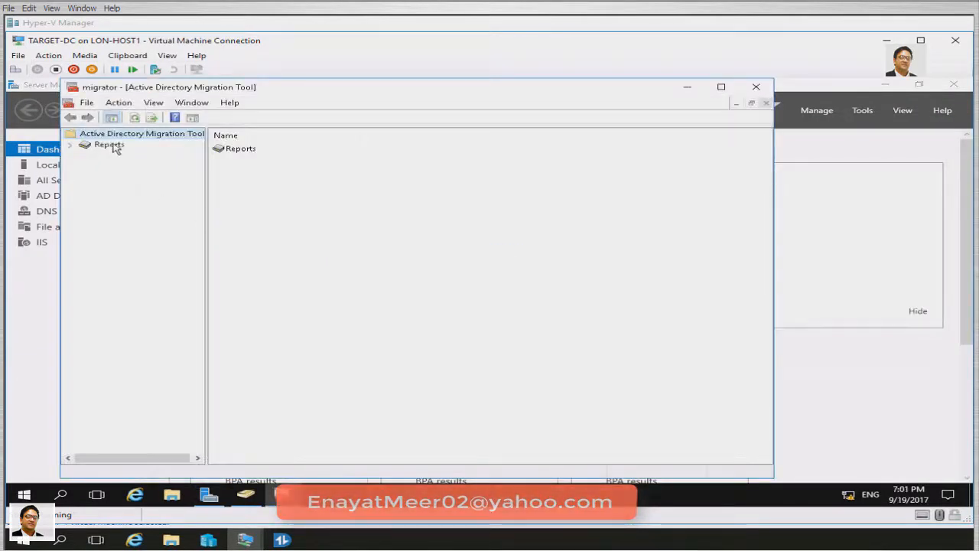
{"action": "right_click", "coordinate": [125, 136]}
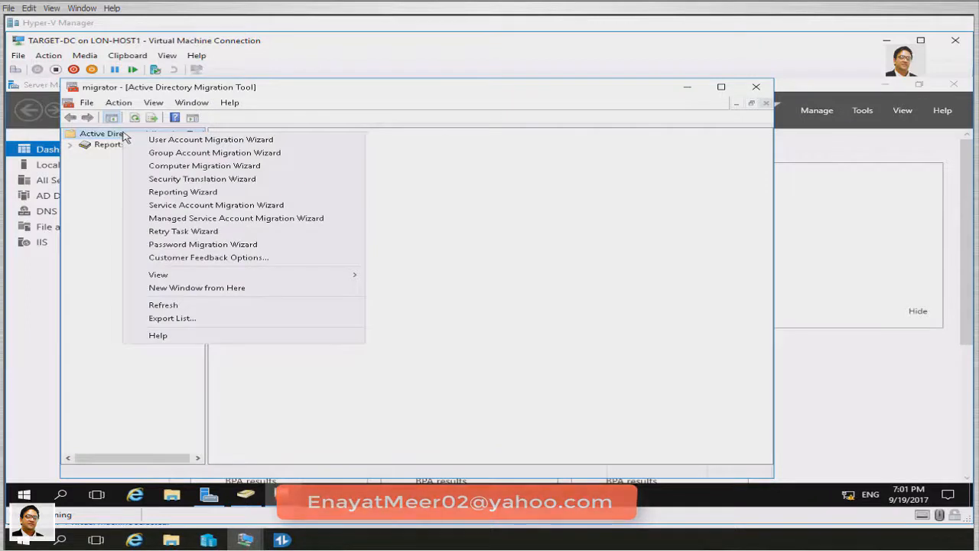
{"action": "left_click", "coordinate": [178, 142]}
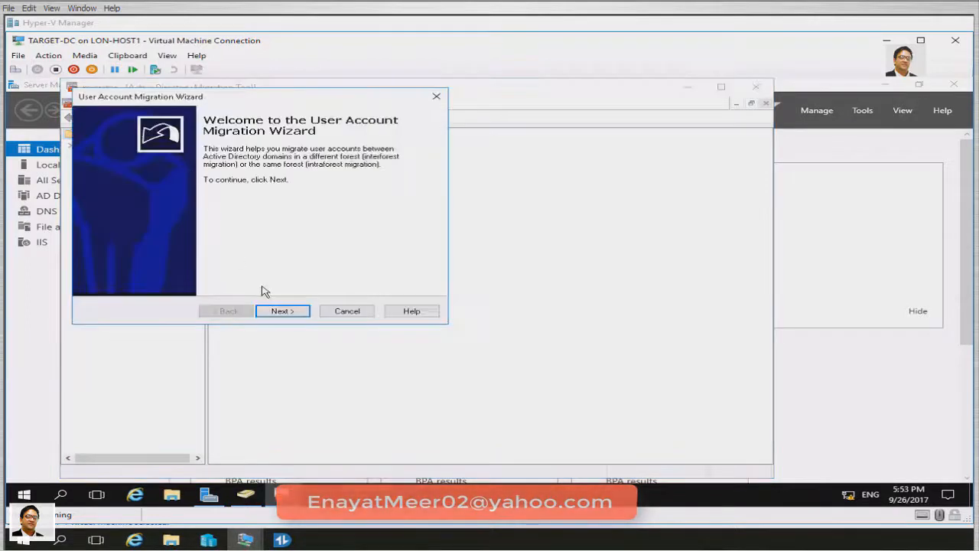
Set source DC \\SOURCE.SOURCE.COM and target DC \\TARGET.Target.com, keeping 'Select users from domain'
{"action": "left_click", "coordinate": [281, 311]}
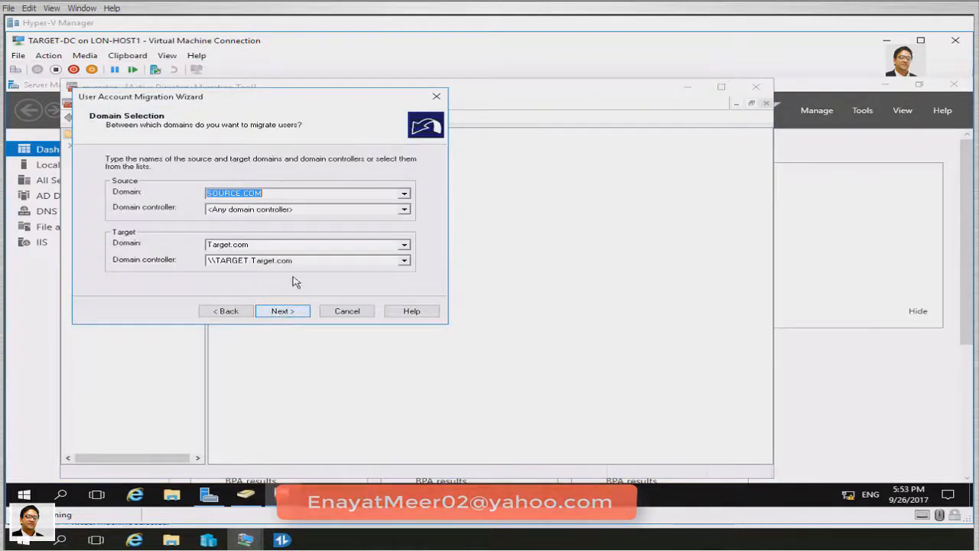
{"action": "left_click", "coordinate": [343, 210]}
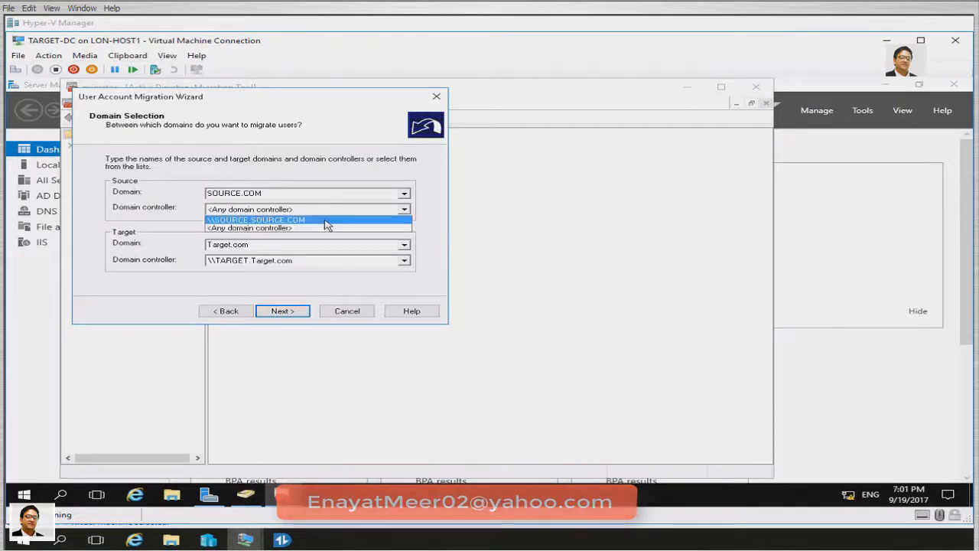
{"action": "left_click", "coordinate": [324, 220]}
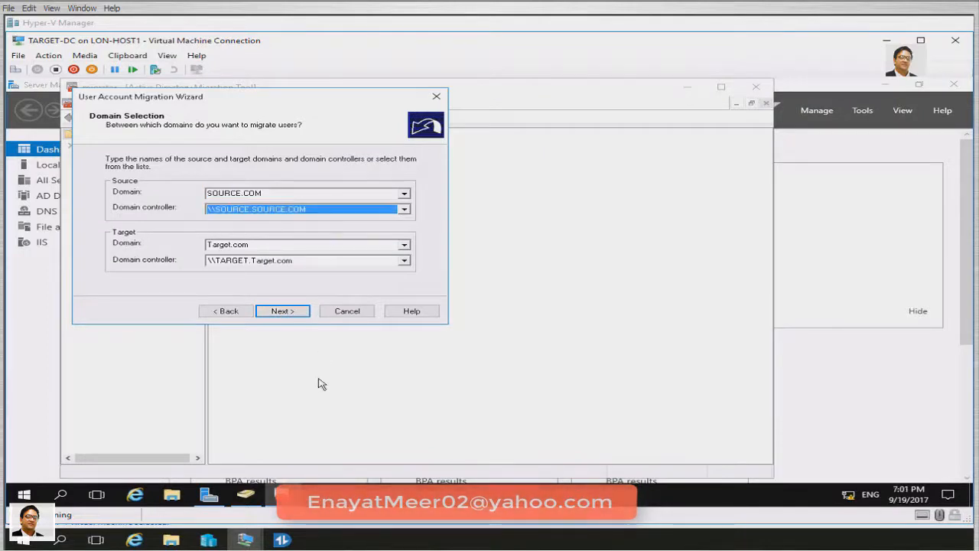
{"action": "key", "text": "Tab"}
{"action": "left_click", "coordinate": [278, 265]}
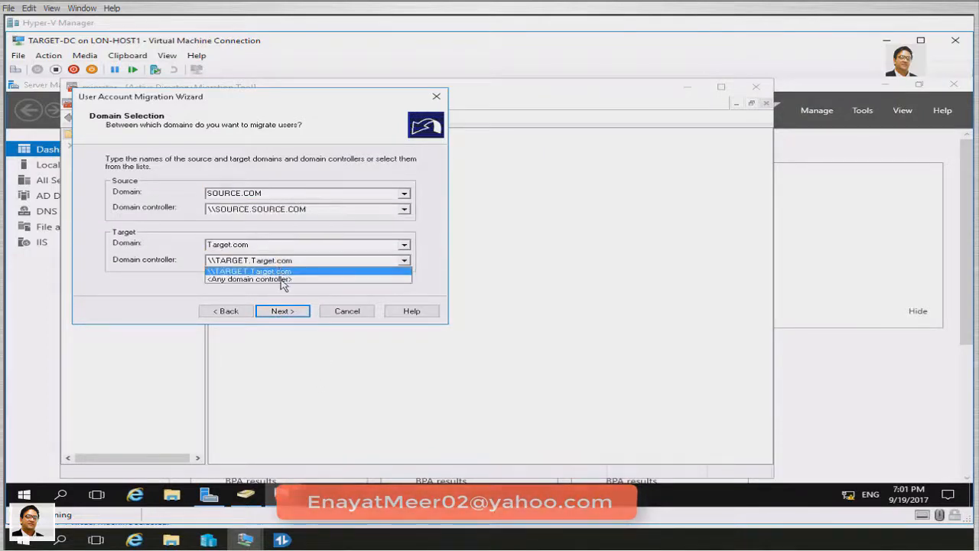
{"action": "left_click", "coordinate": [280, 269]}
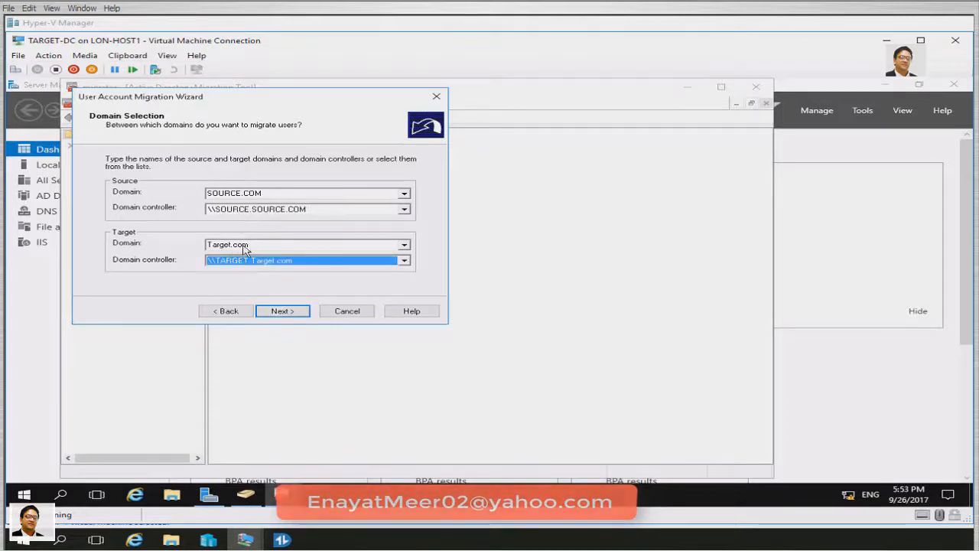
{"action": "left_click", "coordinate": [281, 315]}
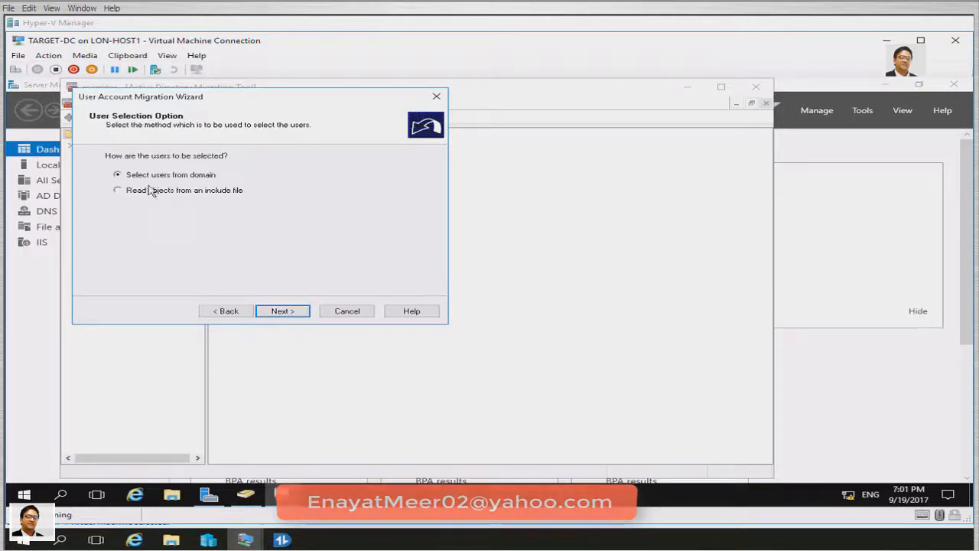
{"action": "left_click", "coordinate": [280, 311]}
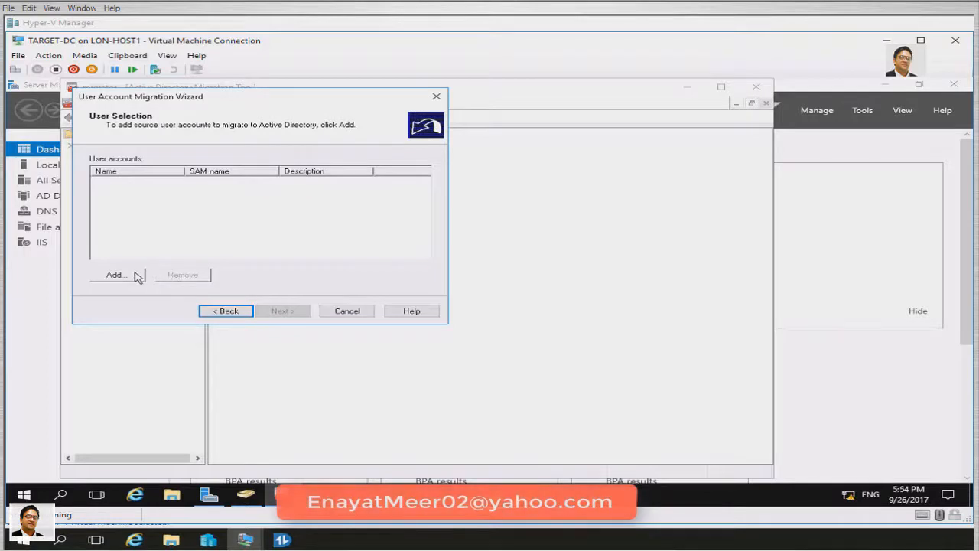
Search for 'Profile' and add Profile1 and Profile2 to the users to migrate
{"action": "left_click", "coordinate": [136, 275]}
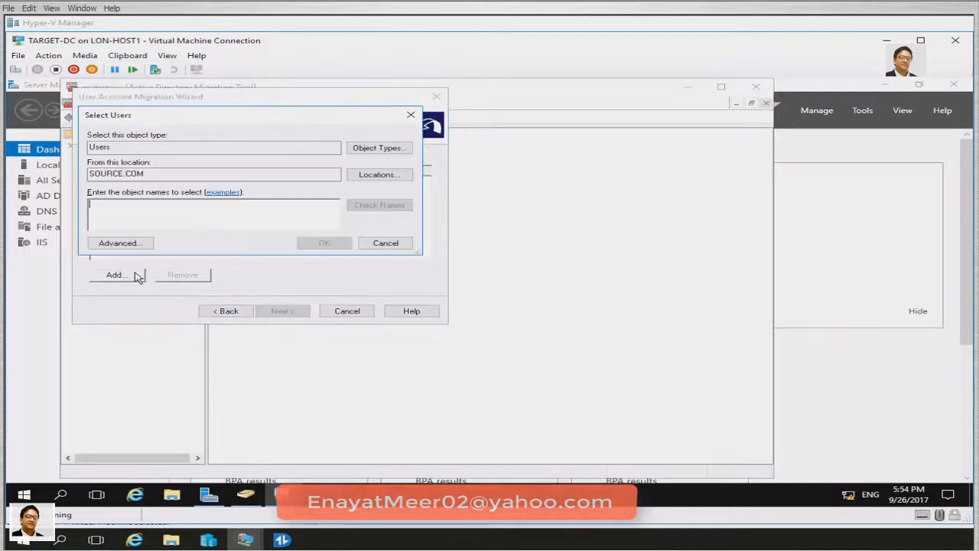
{"action": "type", "text": "Profile"}
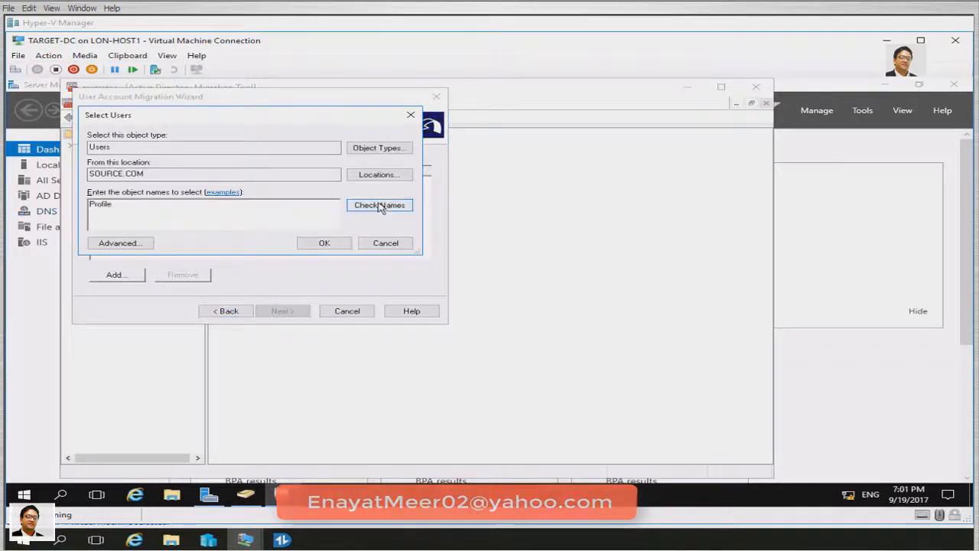
{"action": "left_click", "coordinate": [380, 205]}
{"action": "left_click", "coordinate": [139, 211]}
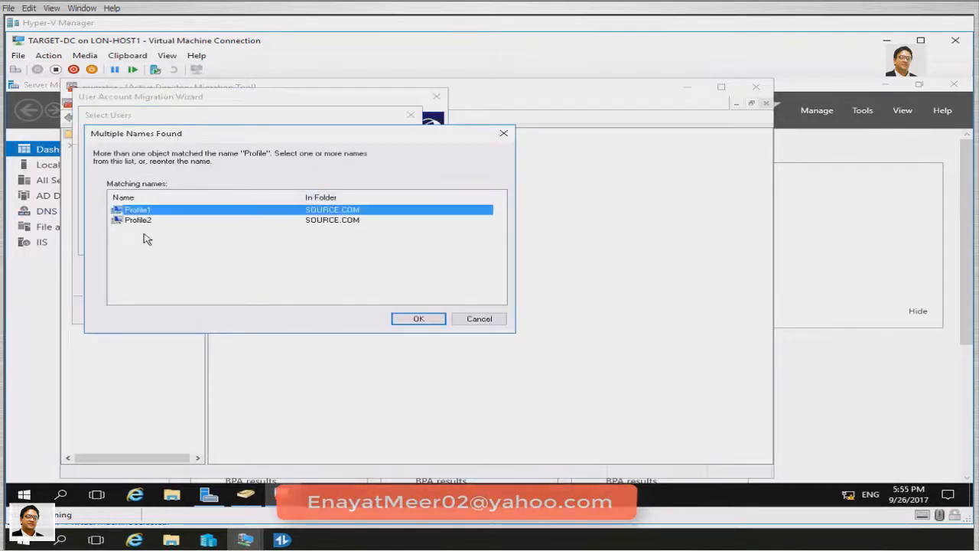
{"action": "left_click", "coordinate": [141, 220], "text": "shift"}
{"action": "left_click", "coordinate": [410, 319]}
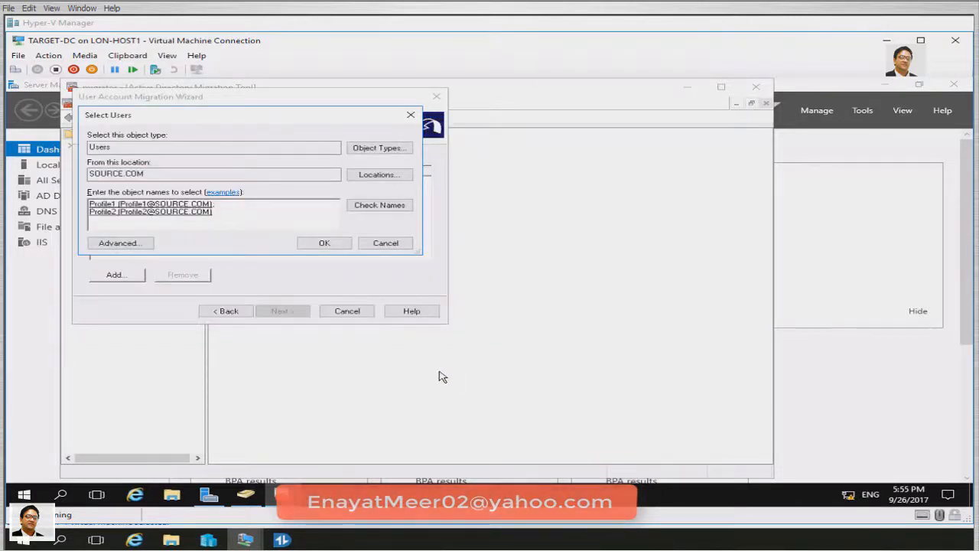
{"action": "left_click", "coordinate": [337, 243]}
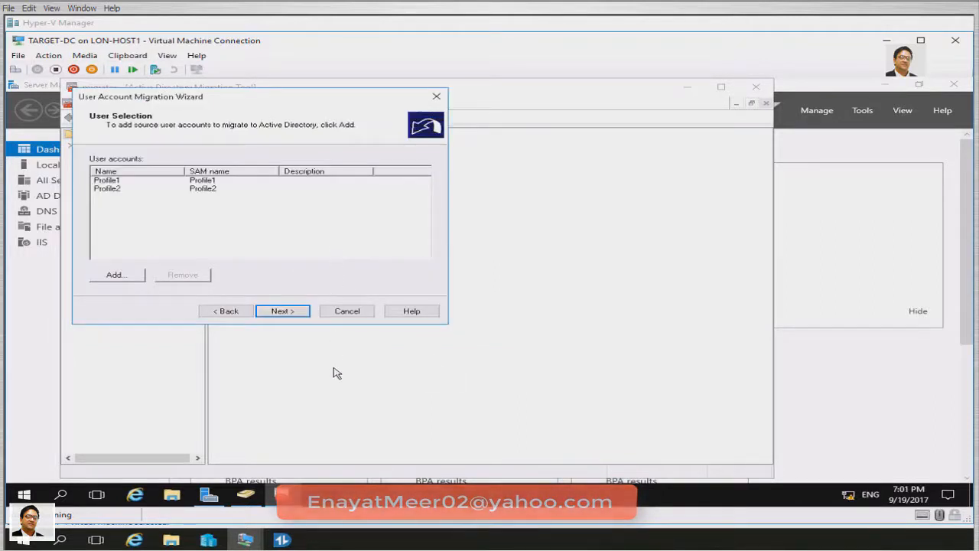
{"action": "left_click", "coordinate": [281, 312]}
Browse to the Sep26 OU as the target and continue past the password page
{"action": "left_click", "coordinate": [391, 186]}
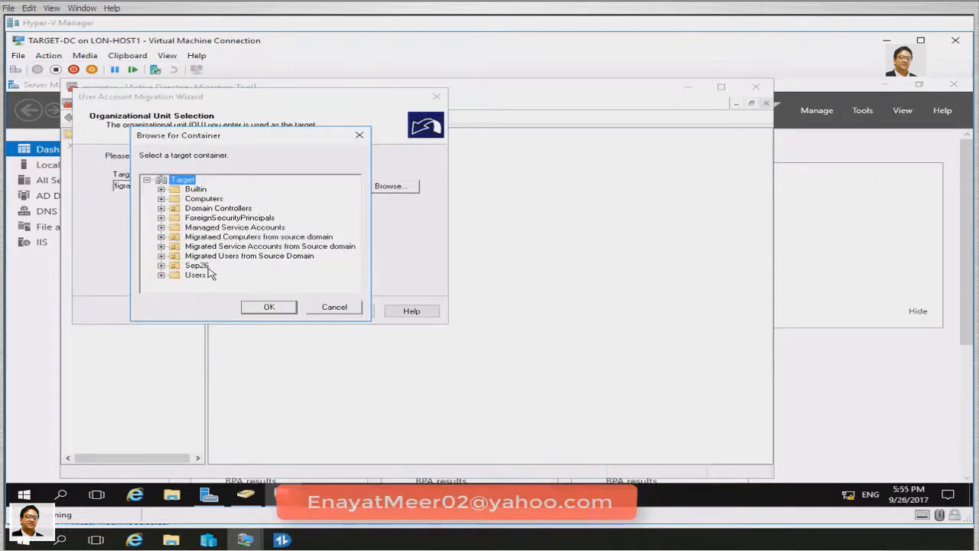
{"action": "left_click", "coordinate": [196, 266]}
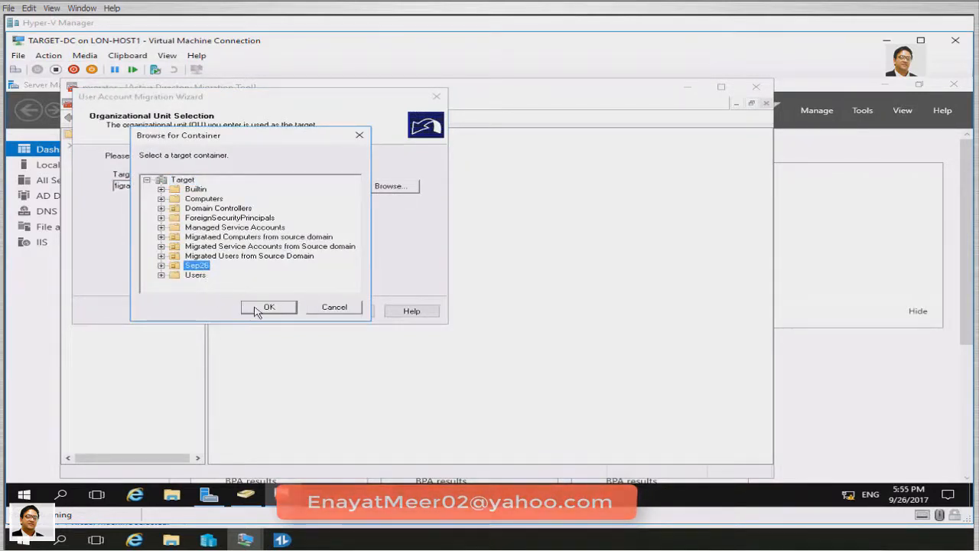
{"action": "left_click", "coordinate": [267, 308]}
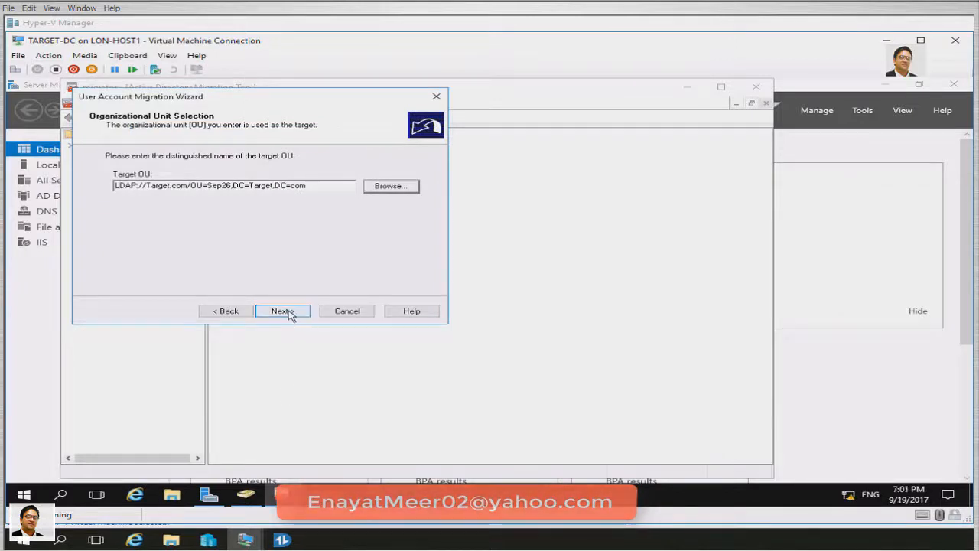
{"action": "left_click", "coordinate": [283, 310]}
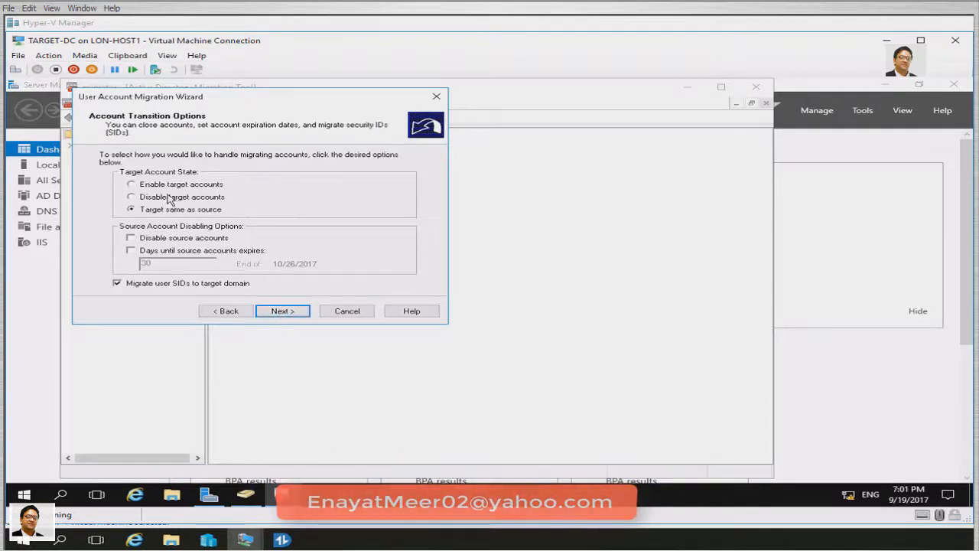
{"action": "left_click", "coordinate": [278, 311]}
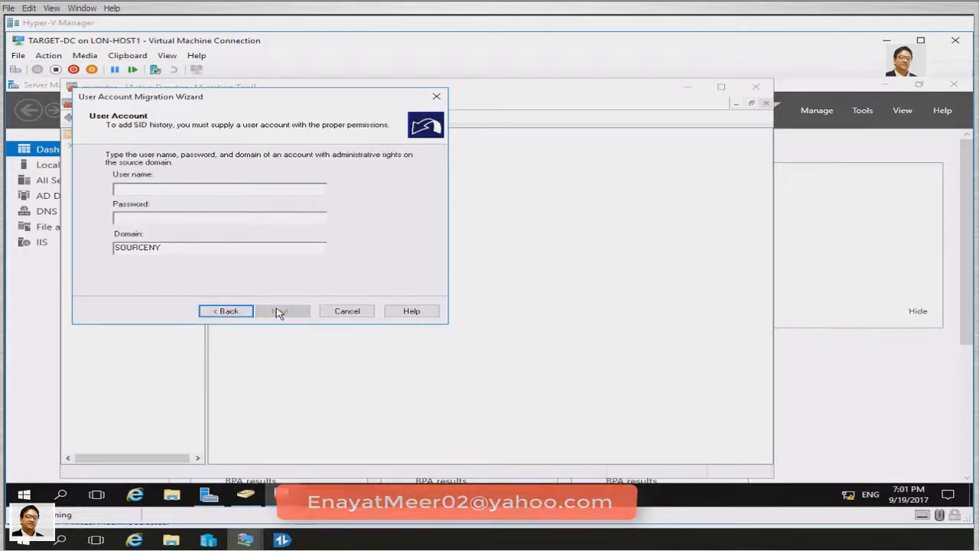
Enter the source domain's admin user name and its password, then continue to User Options
{"action": "type", "text": "administrator"}
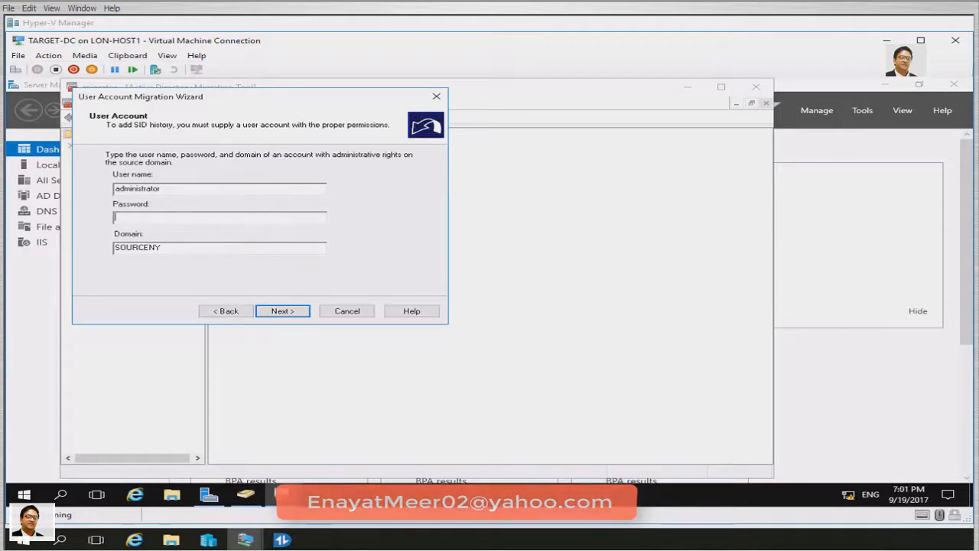
{"action": "type", "text": "********"}
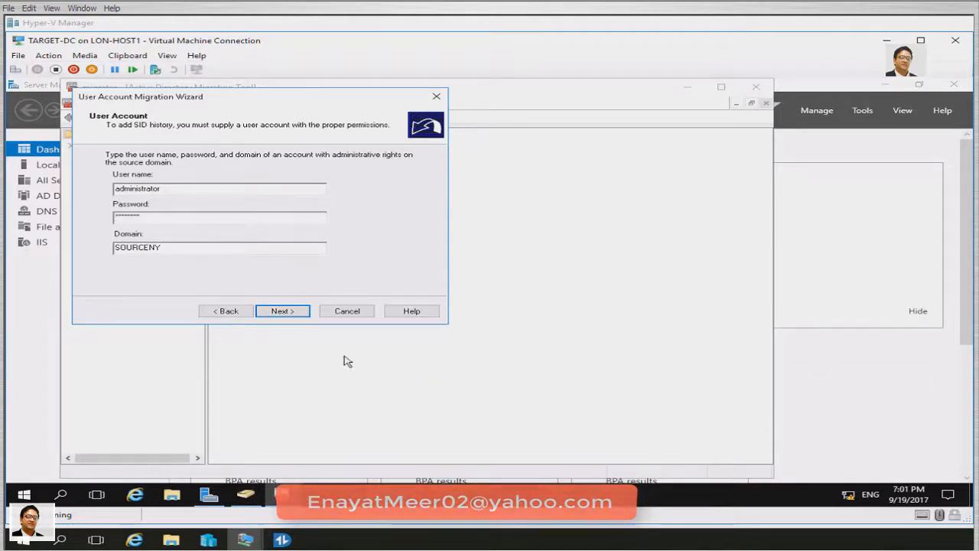
{"action": "left_click", "coordinate": [281, 310]}
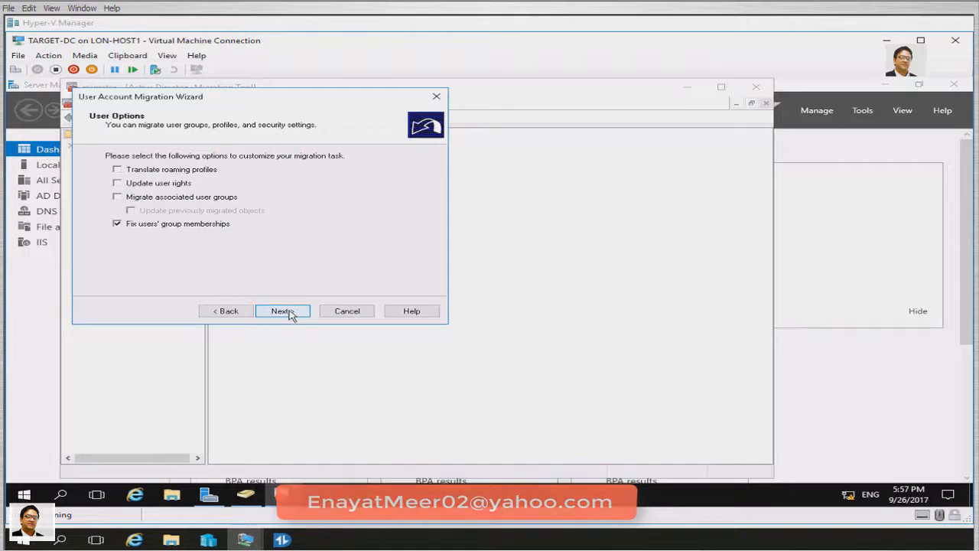
Keep default user options, property exclusions and conflict handling, then review the 2-object migration summary
{"action": "left_click", "coordinate": [290, 314]}
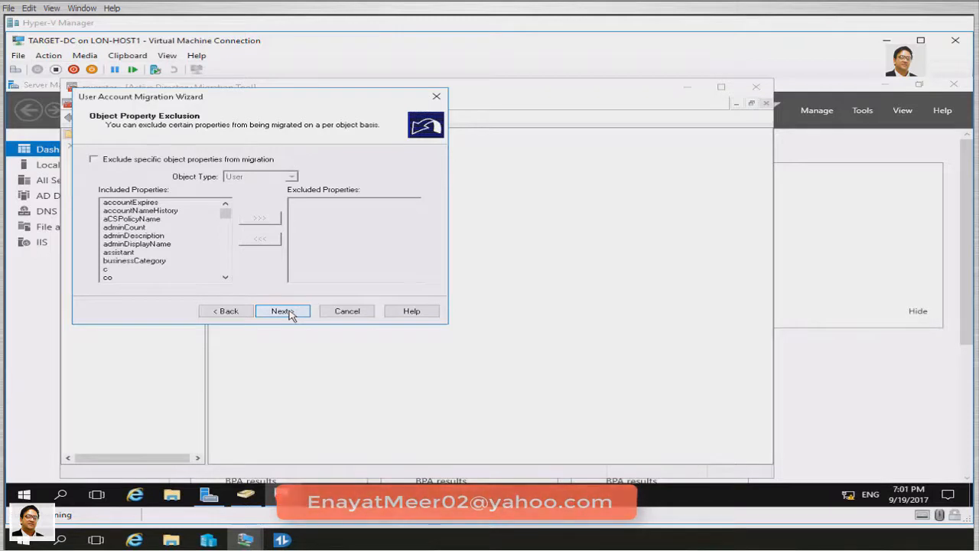
{"action": "left_click", "coordinate": [282, 312]}
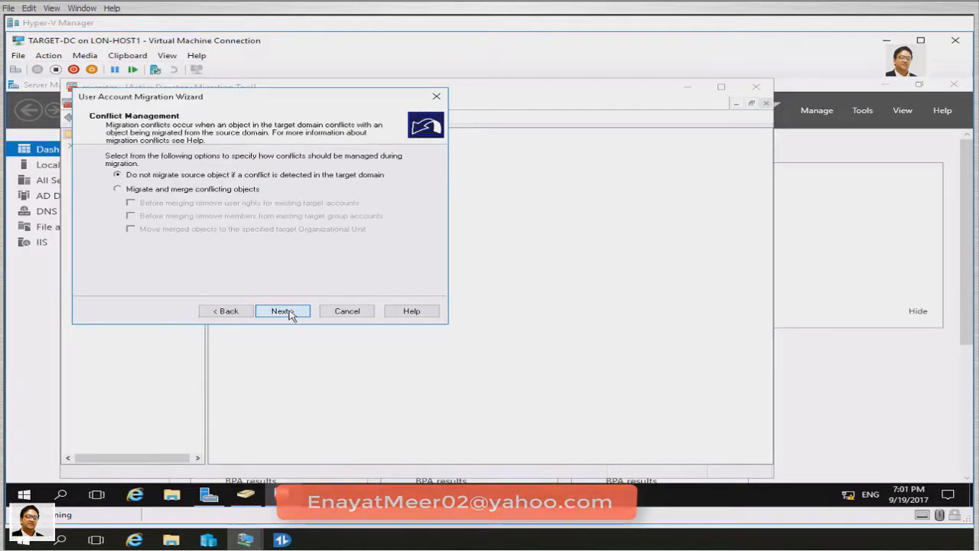
{"action": "left_click", "coordinate": [290, 312]}
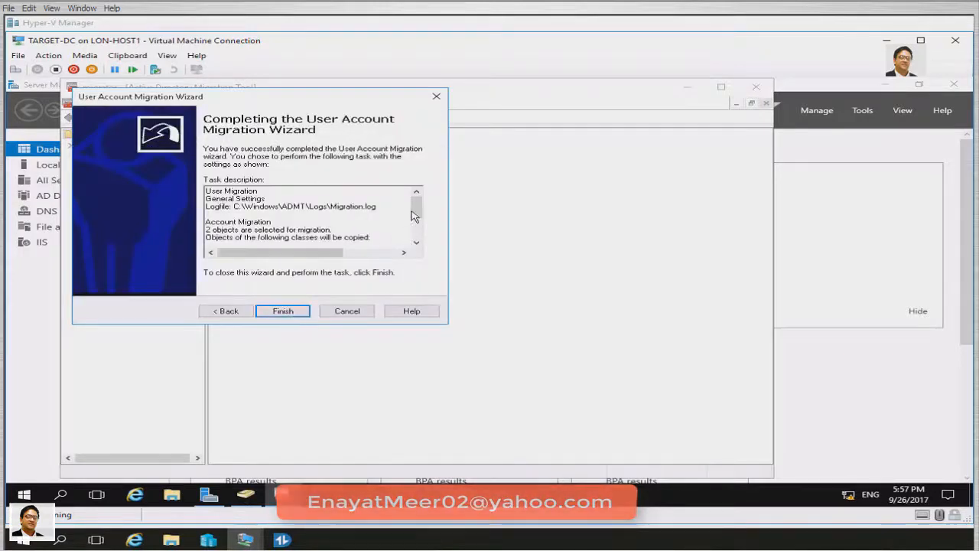
{"action": "left_click_drag", "start_coordinate": [417, 211], "coordinate": [423, 189]}
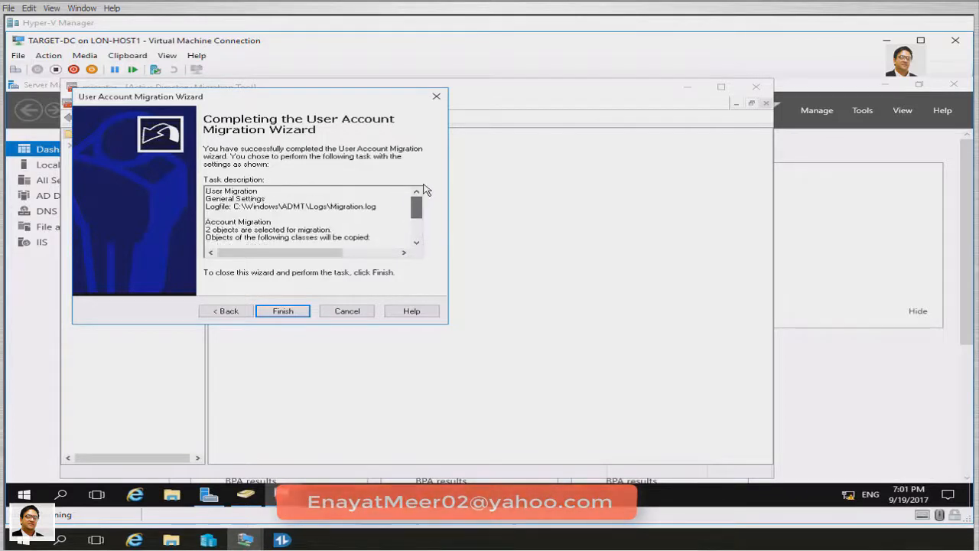